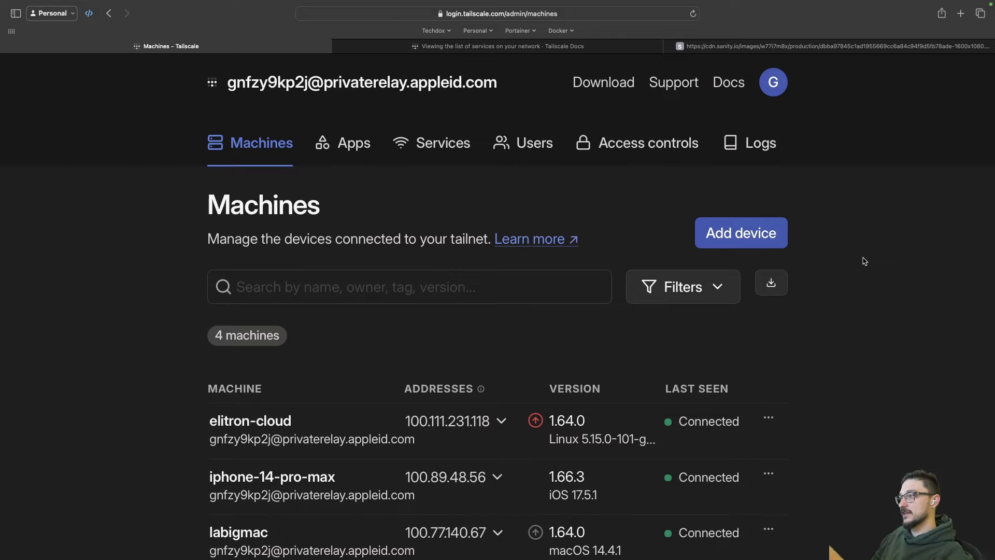
scroll(865, 262, down, 3)
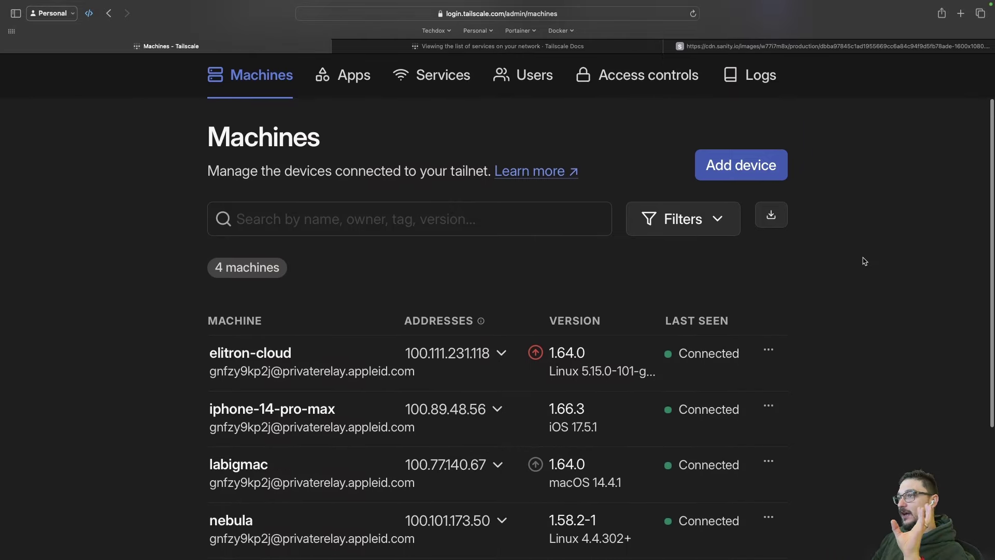
scroll(864, 262, down, 2)
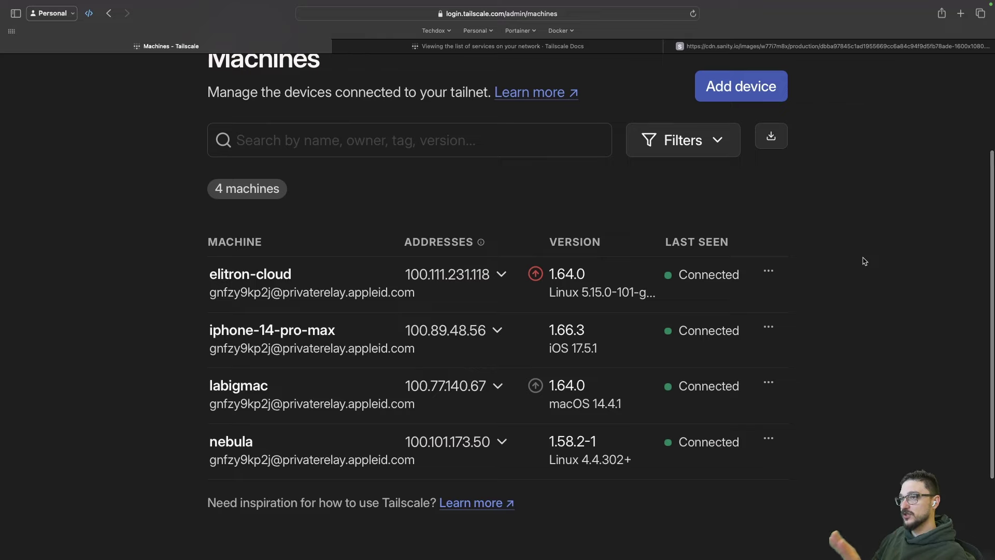
scroll(864, 262, up, 3)
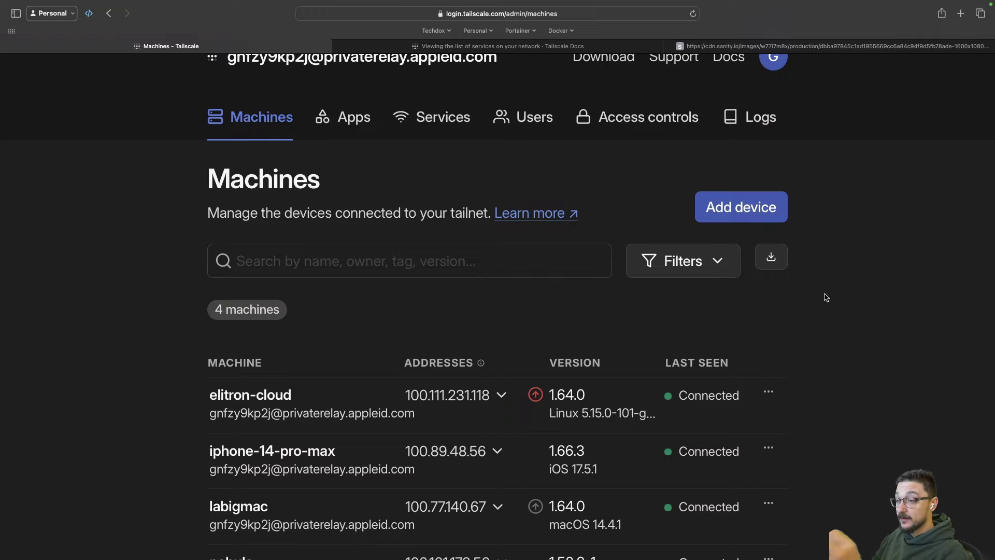
scroll(826, 297, down, 1)
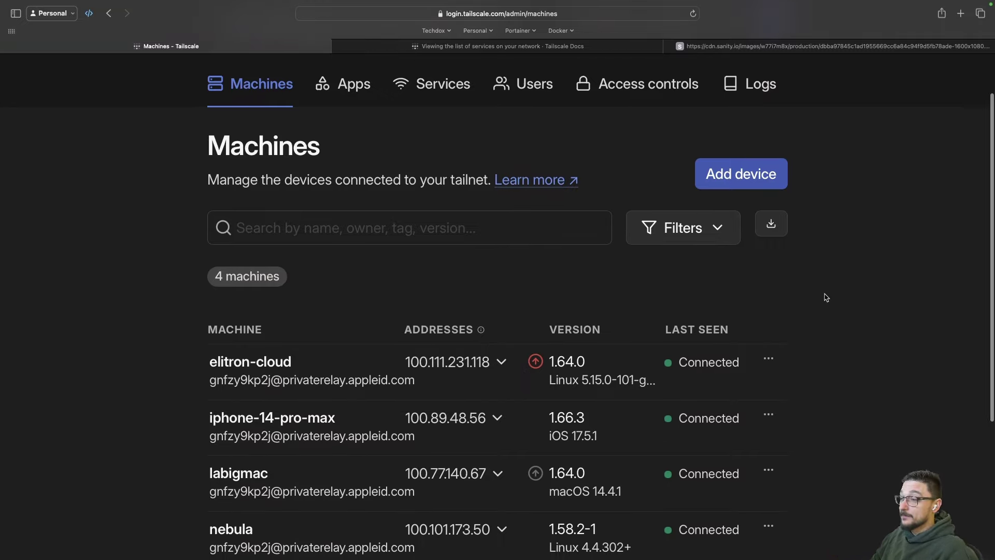
scroll(825, 295, down, 1)
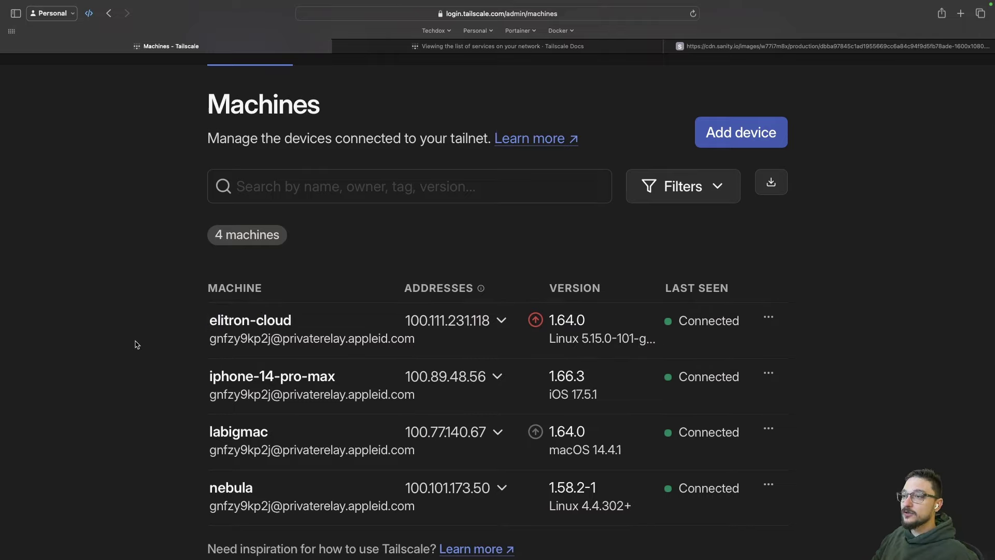
scroll(135, 344, down, 1)
scroll(136, 344, down, 1)
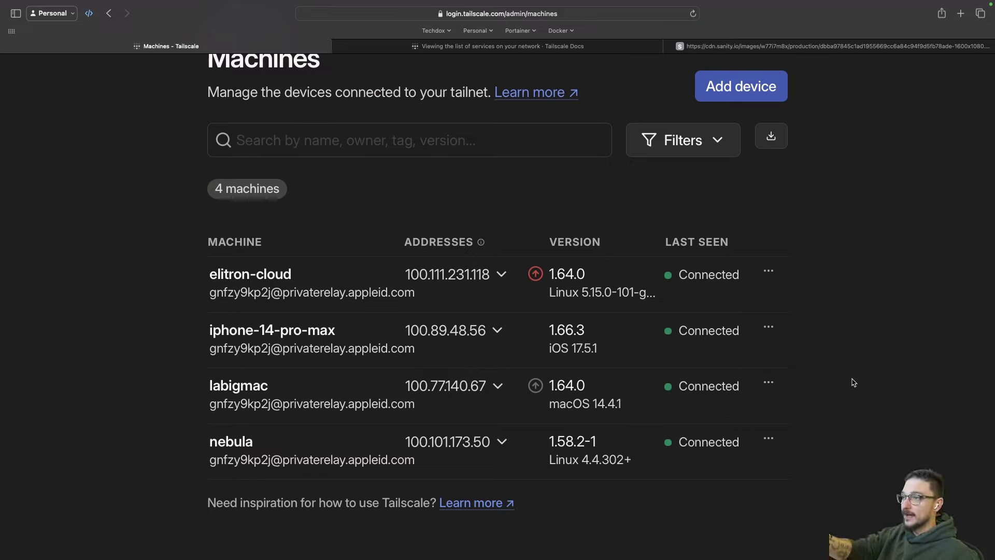
mouse_move(784, 355)
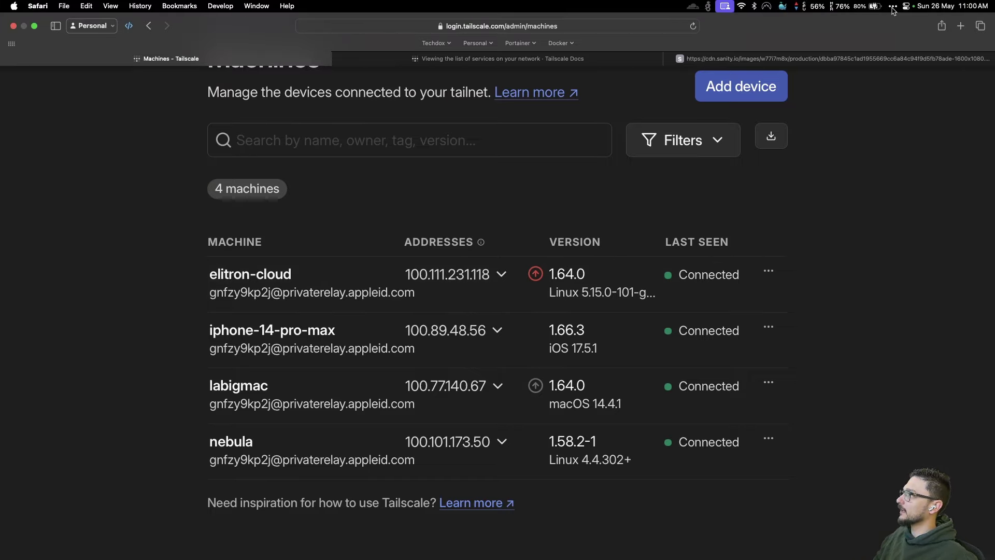
Step: Check Tailscale's connection status from the menu bar icon
click(892, 7)
click(943, 25)
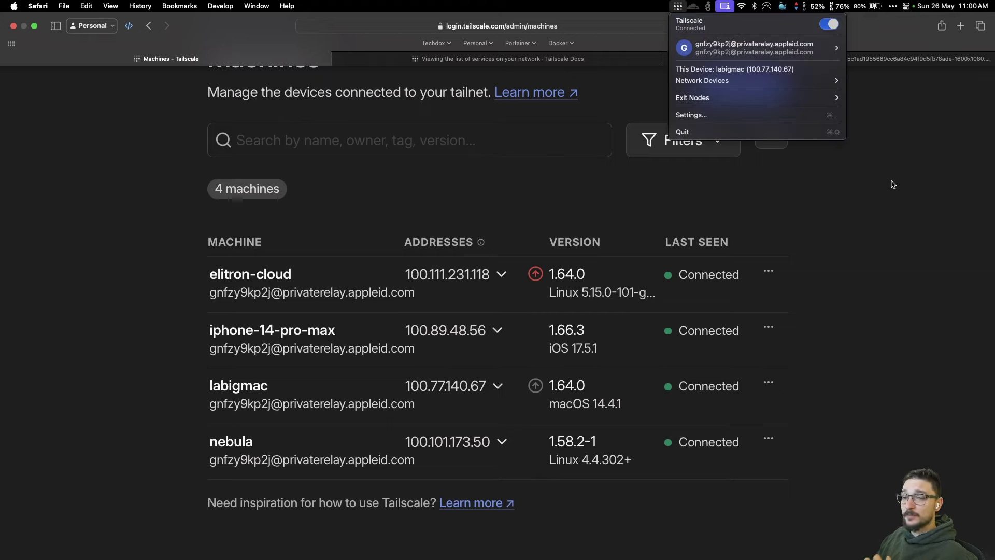
click(390, 230)
key(super+Tab)
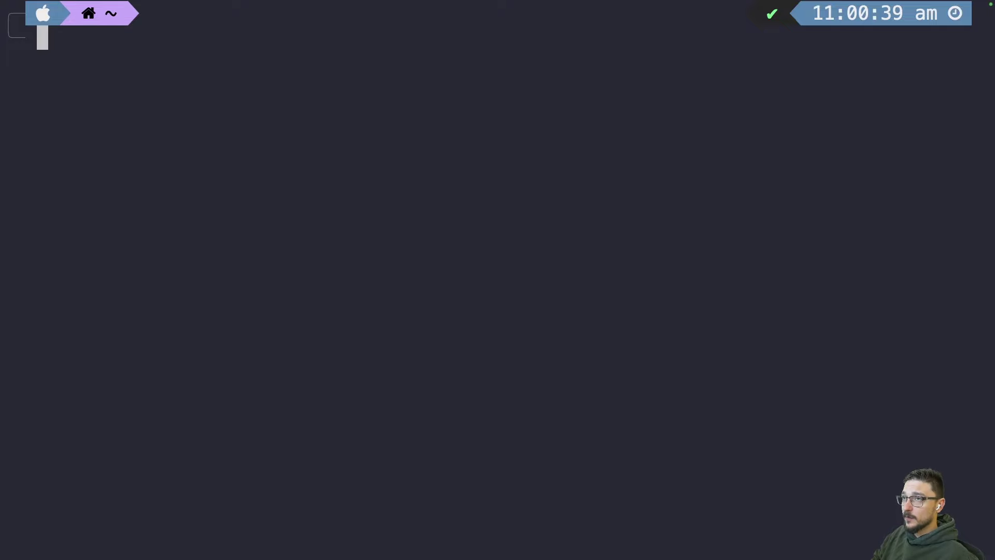
Step: Ping elitron-cloud, stop it, and highlight its tailnet address 100.111.231.118
text(ping )
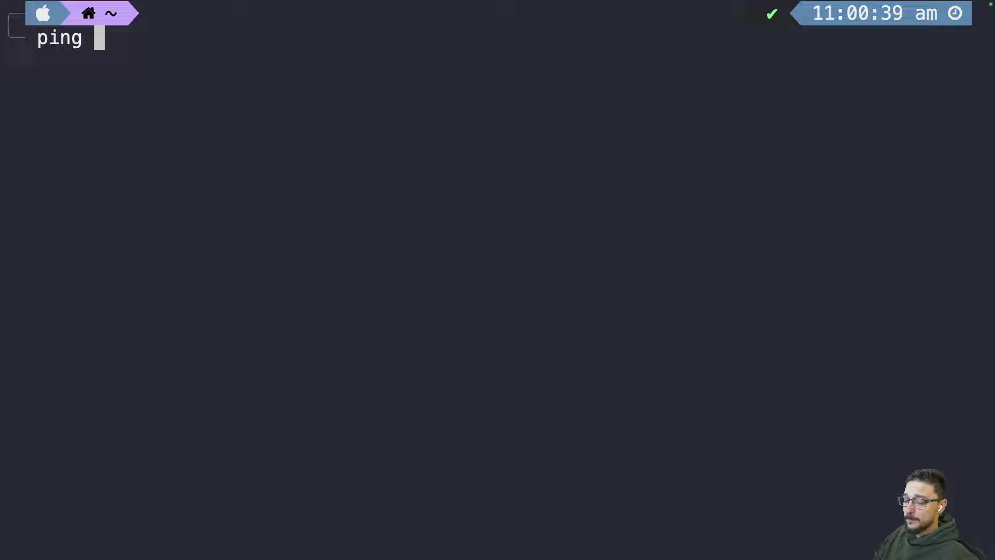
text(elitron-cloud)
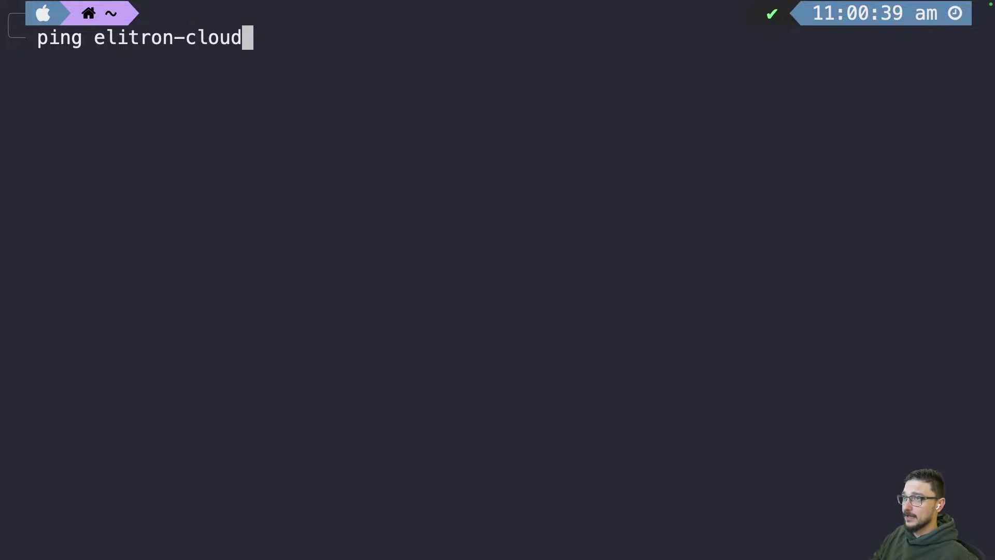
key(Return)
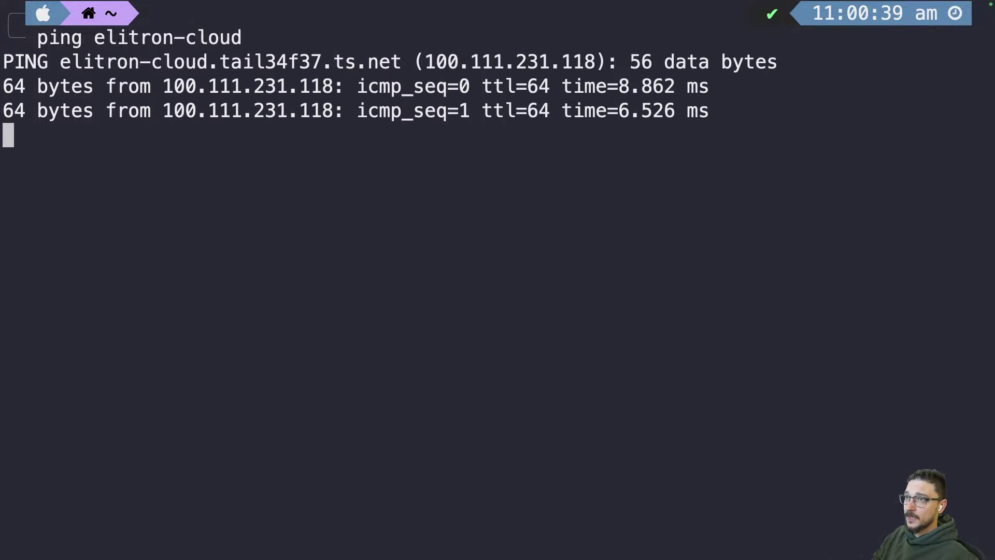
key(ctrl+c)
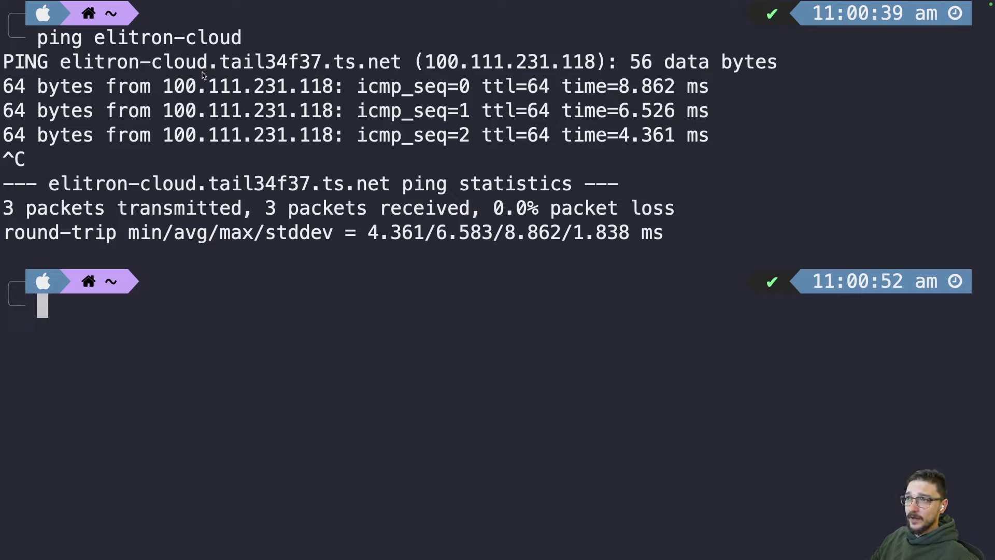
drag(164, 111, 332, 120)
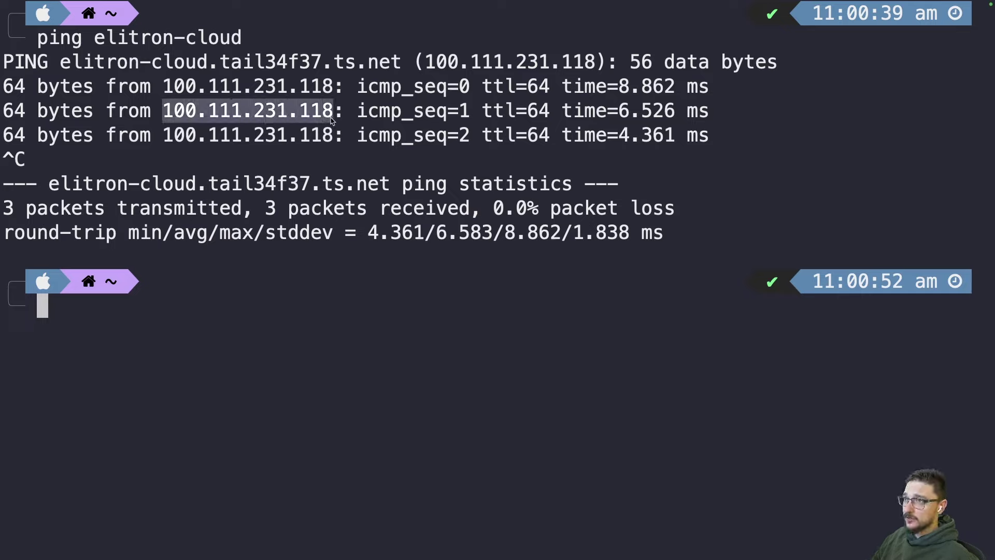
click(406, 277)
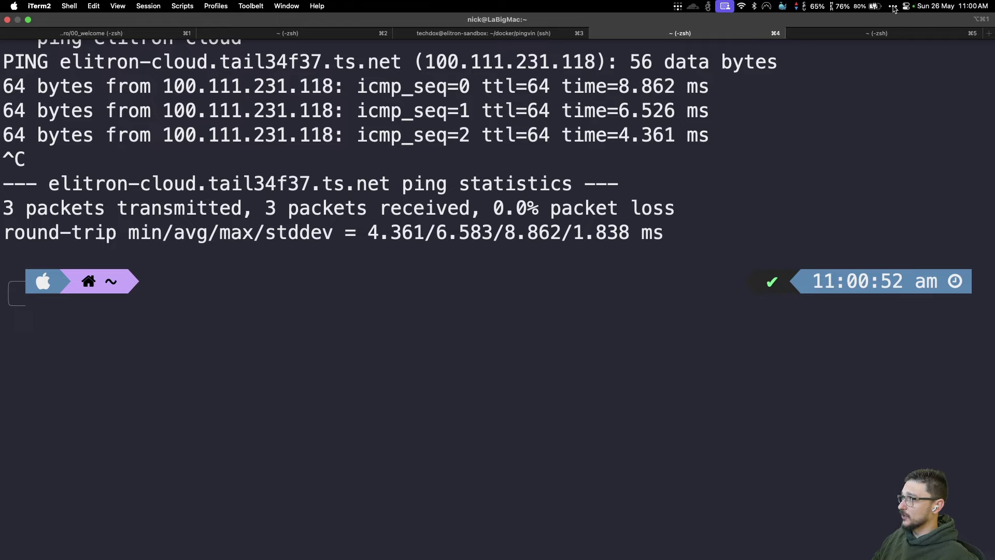
Step: Disconnect Tailscale from the menu bar and rerun the ping, which fails with Unknown host
click(893, 8)
click(943, 22)
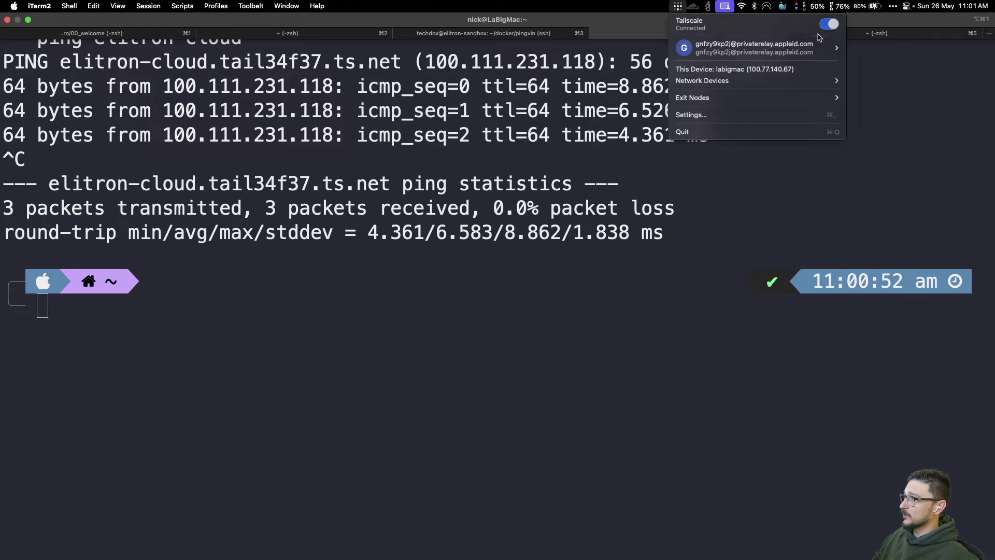
click(530, 299)
key(Up)
key(Return)
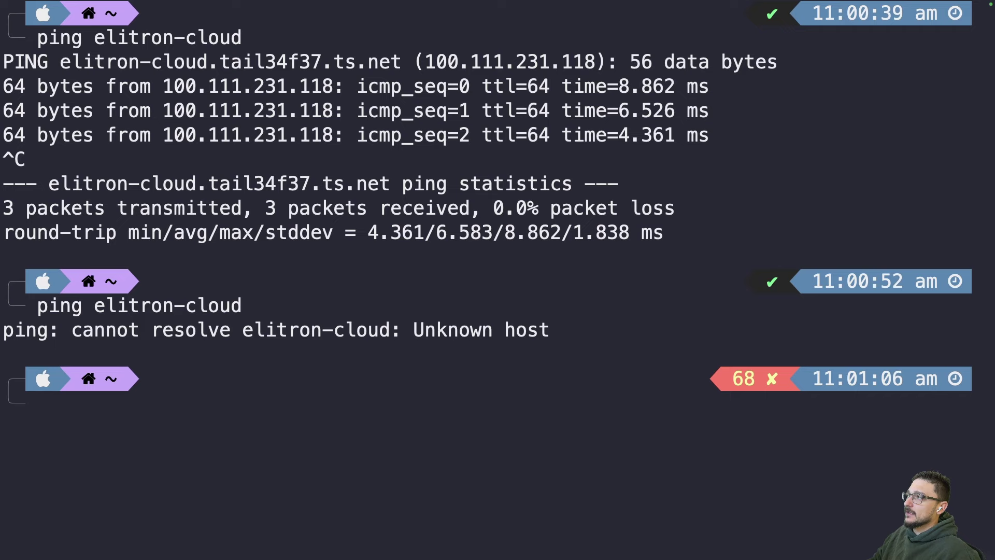
Step: With Tailscale reconnected, ping elitron-cloud again, stop it, and clear the terminal
mouse_move(894, 4)
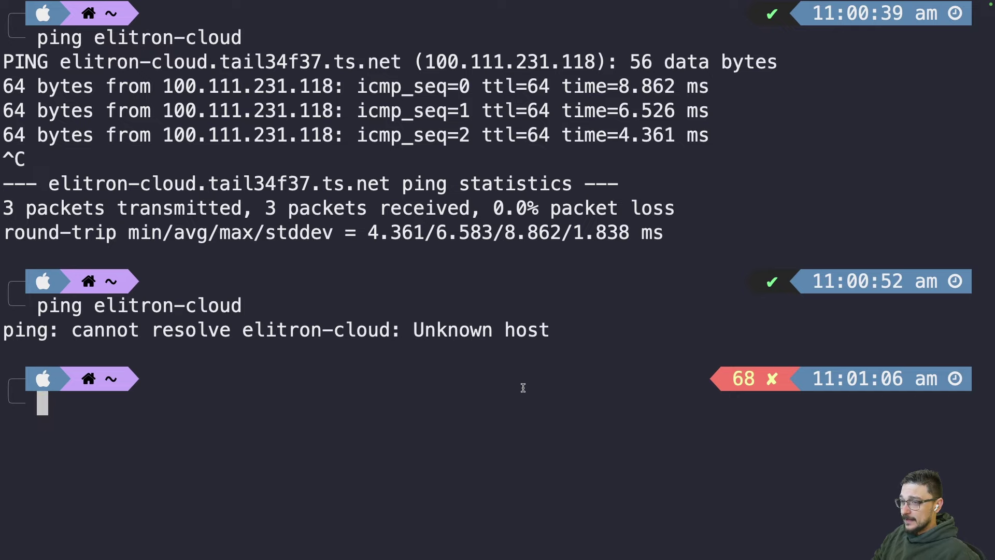
key(Up)
key(Return)
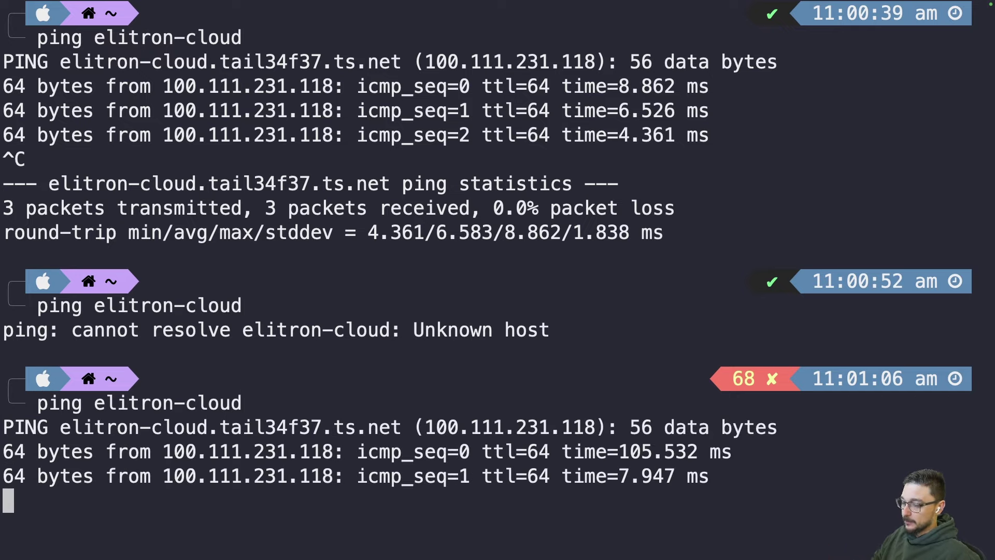
key(ctrl+c)
text(clear)
key(Return)
Step: SSH into elitron-cloud, then ping nebula and stop it after 0% packet loss replies
text(ssh )
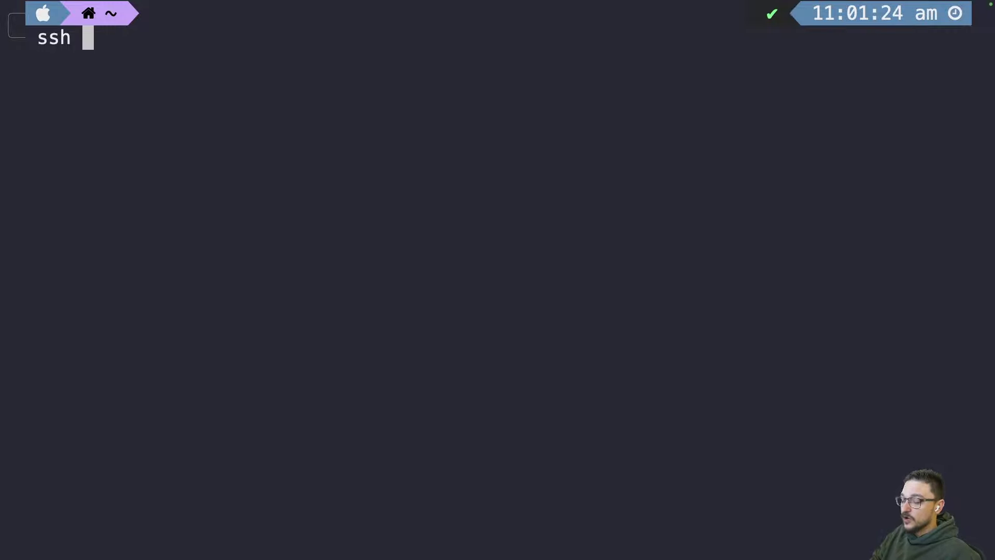
text(techdox)
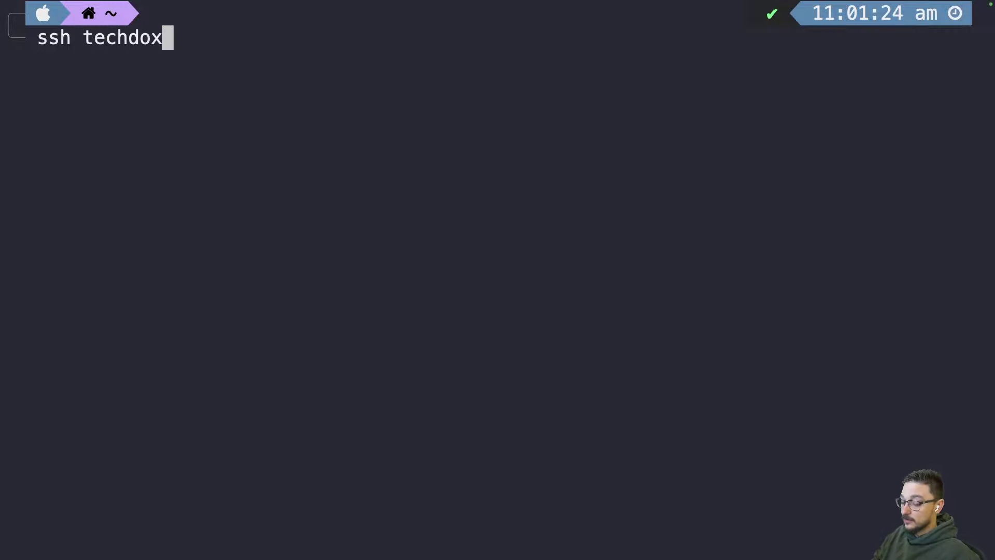
text(@elitron-clo)
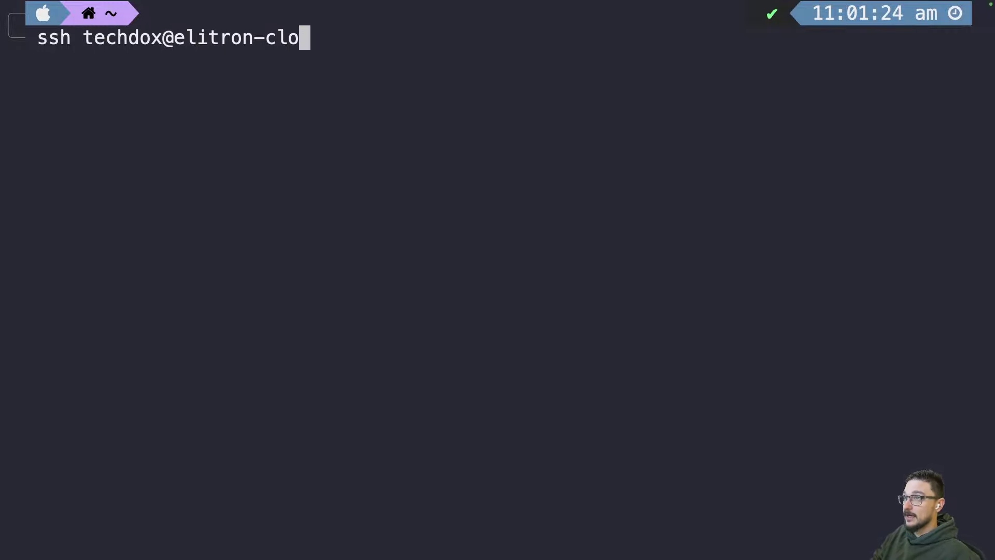
text(ud)
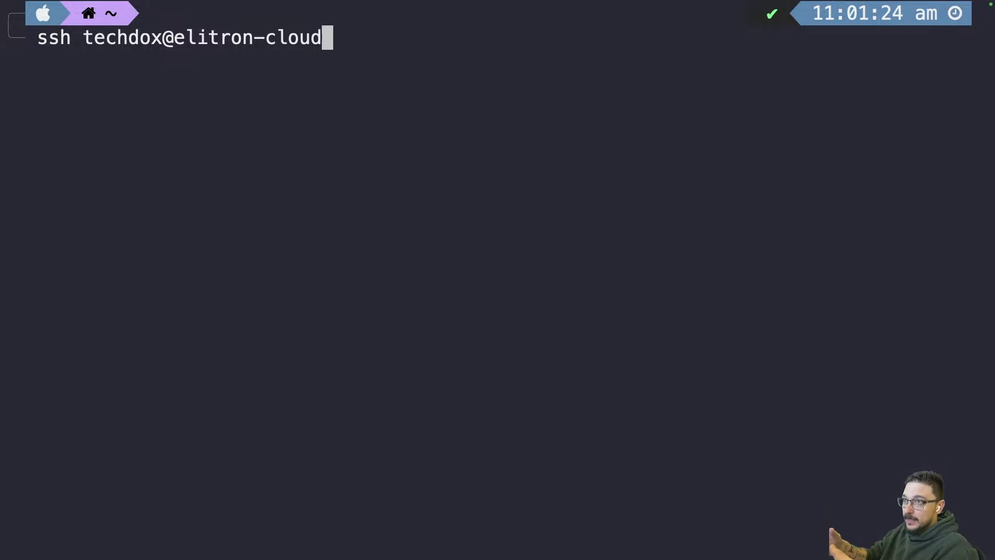
key(Return)
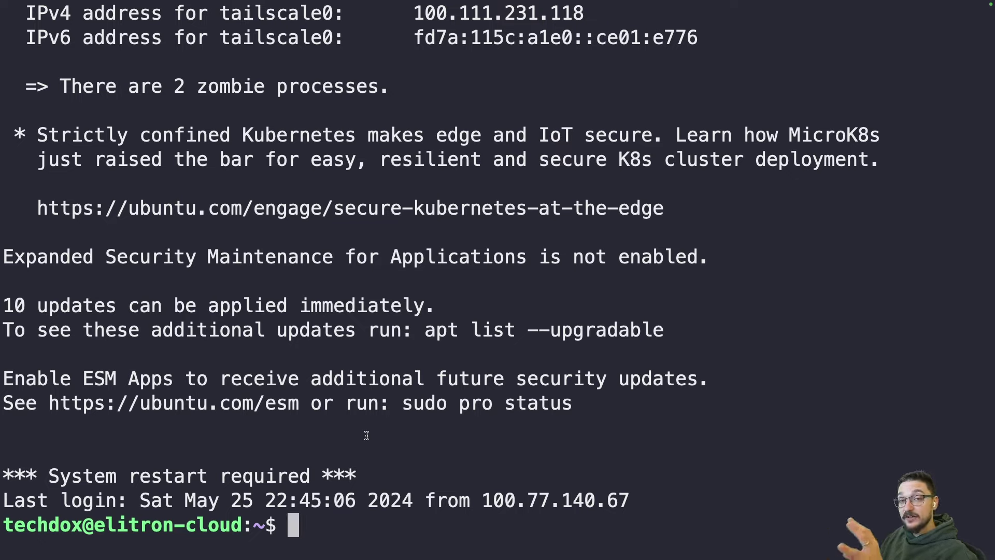
text(ping )
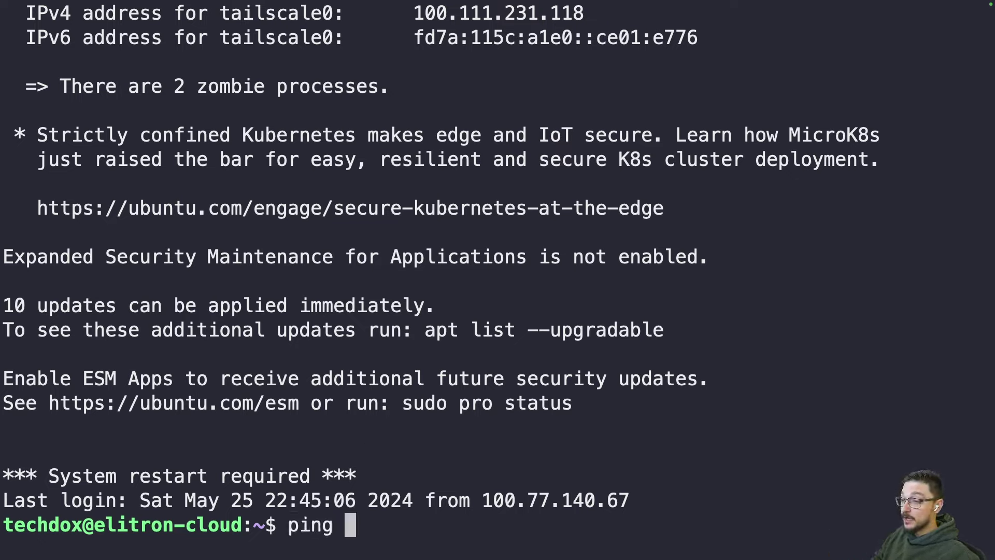
text(nebula)
key(Return)
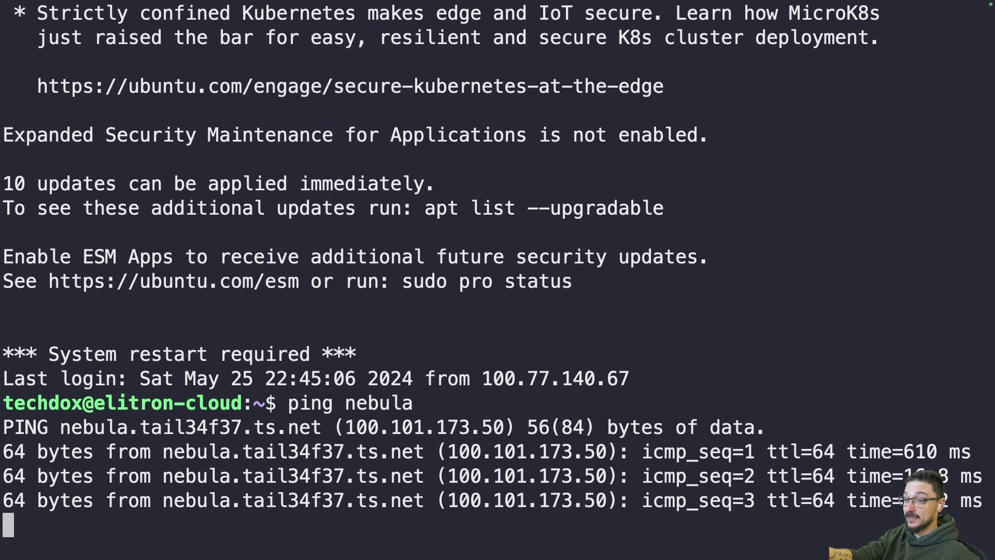
key(ctrl+c)
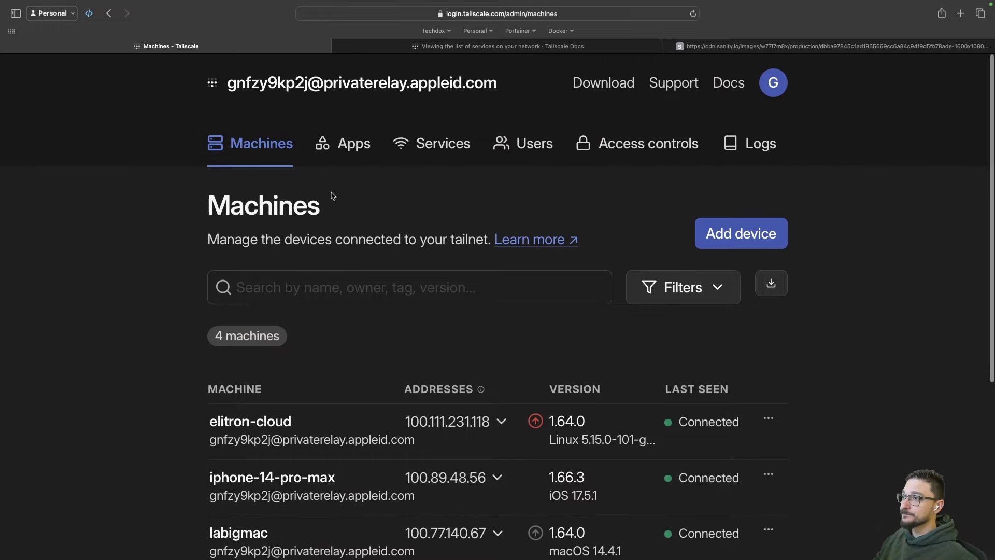
Step: Open Add device on the Machines page, pick Linux, and copy the curl install command
scroll(540, 288, down, 3)
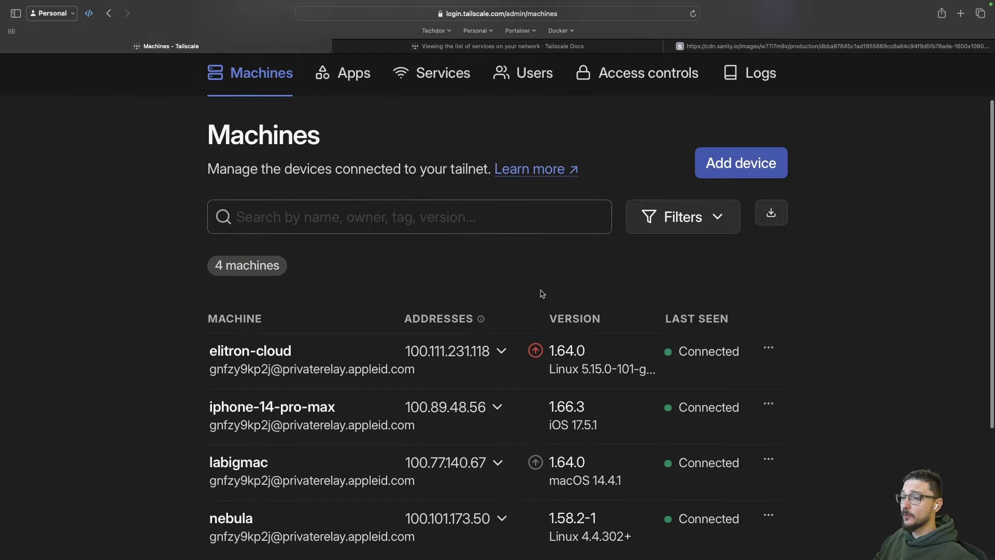
scroll(542, 293, up, 3)
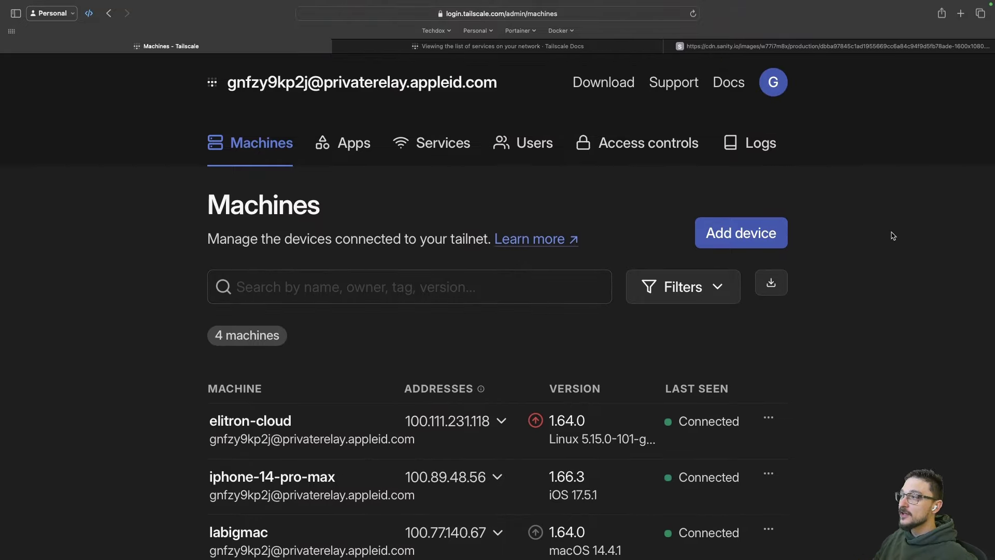
click(753, 234)
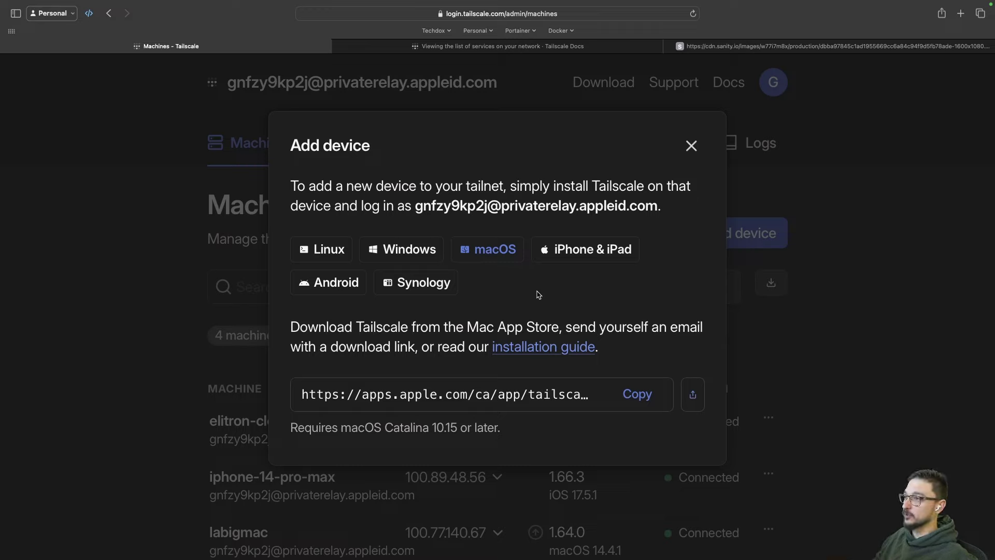
click(336, 258)
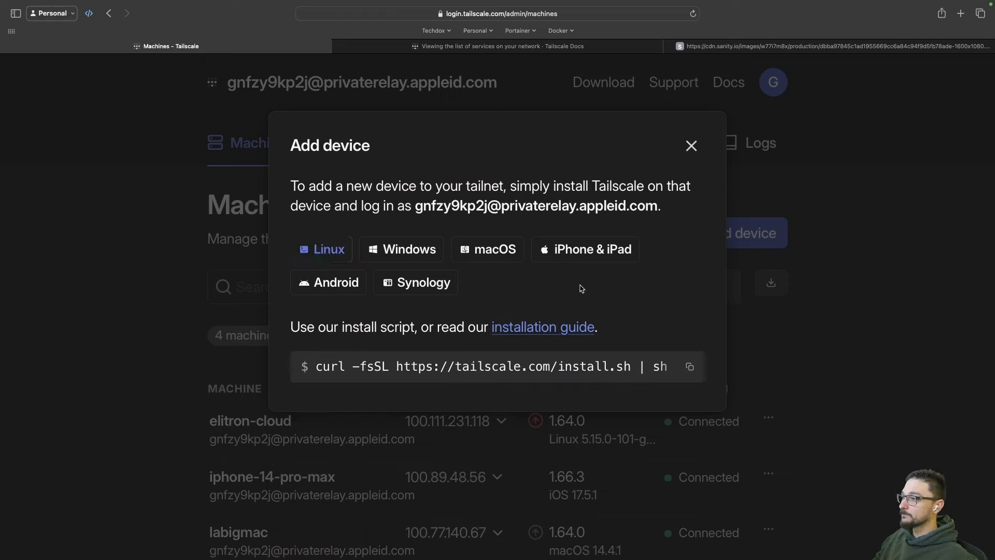
click(691, 369)
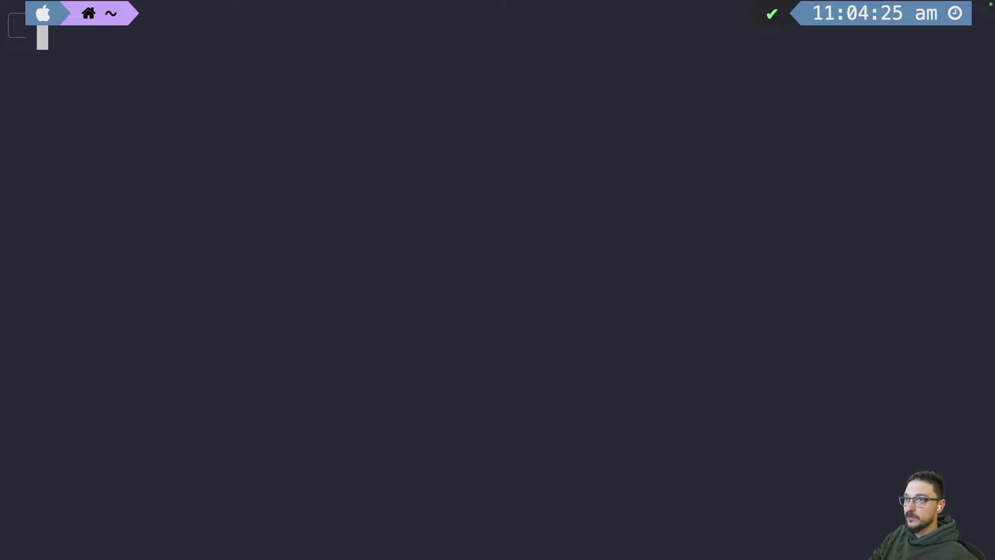
Step: Open an SSH session to sandbox.home, fixing the mistyped user name before connecting
text(ssh tecdh)
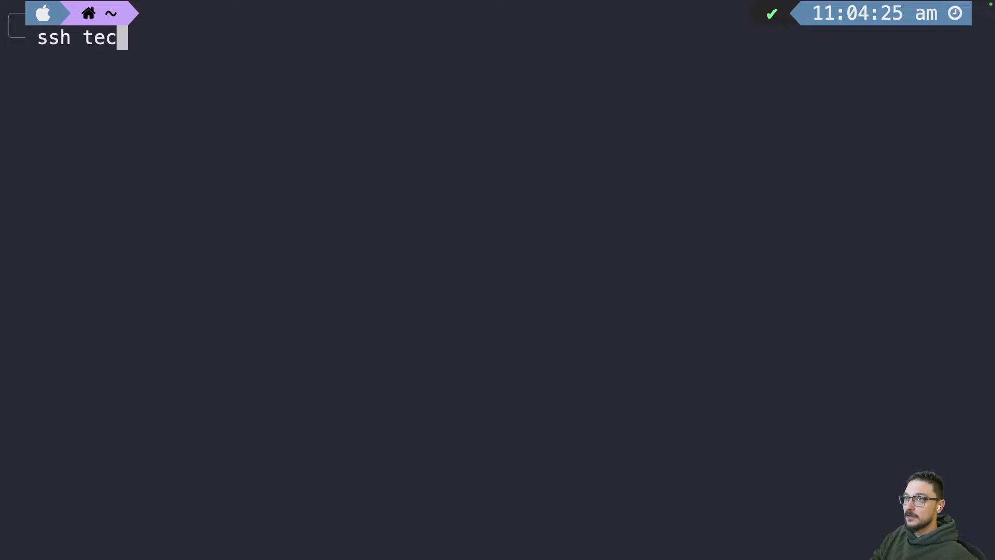
key(BackSpace)
key(BackSpace)
text(hdox@)
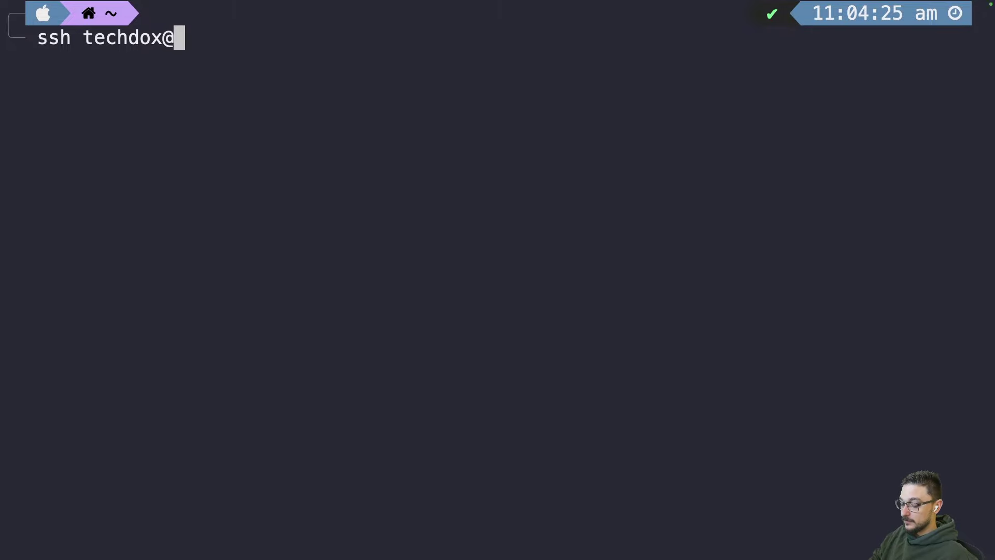
text(sandbox.home)
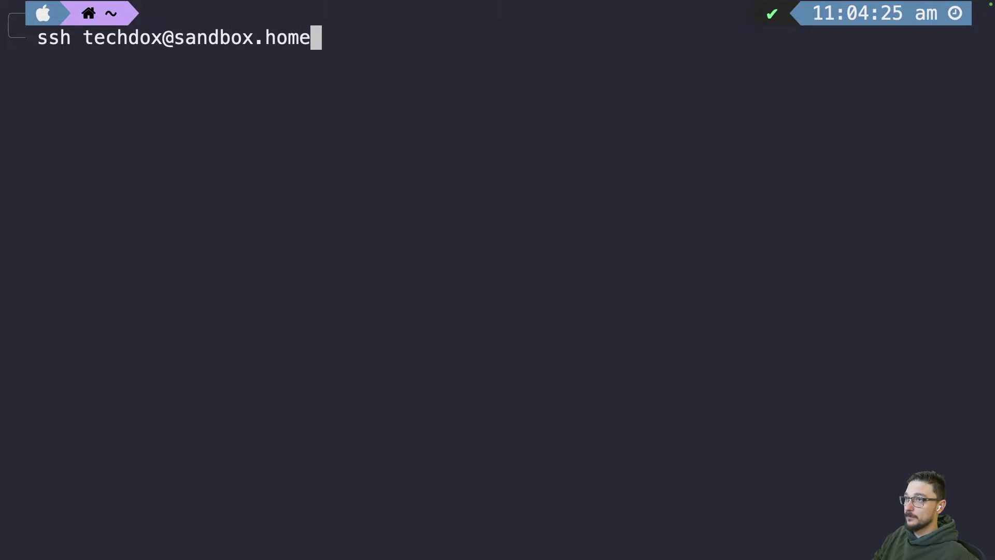
key(Return)
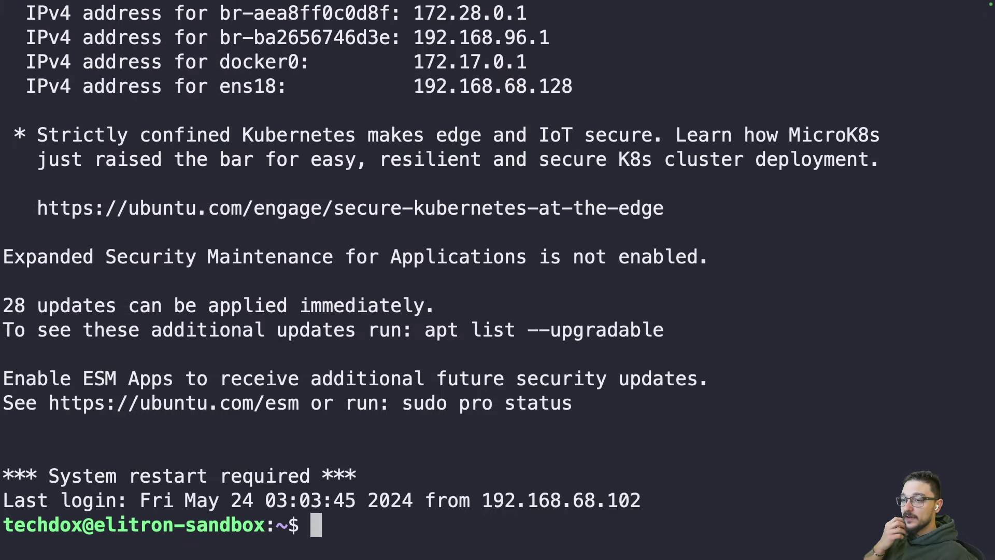
Step: Clear the screen, paste and run the Tailscale install script, entering the sudo password
text(clear)
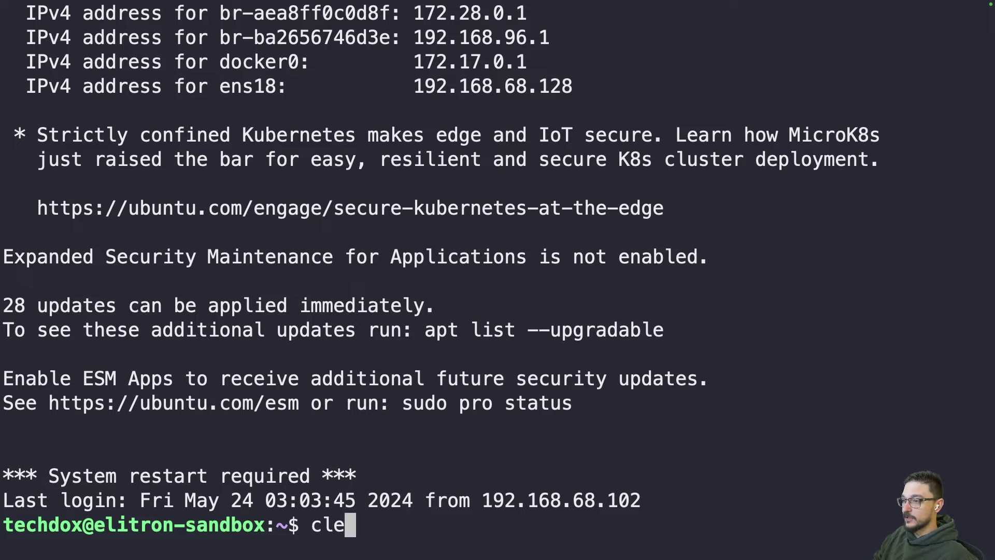
key(Return)
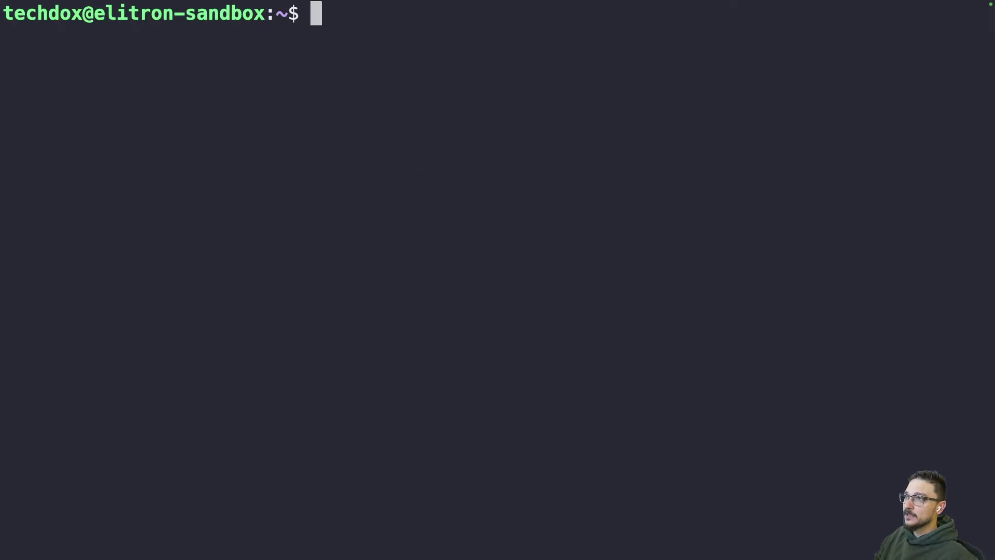
key(super+v)
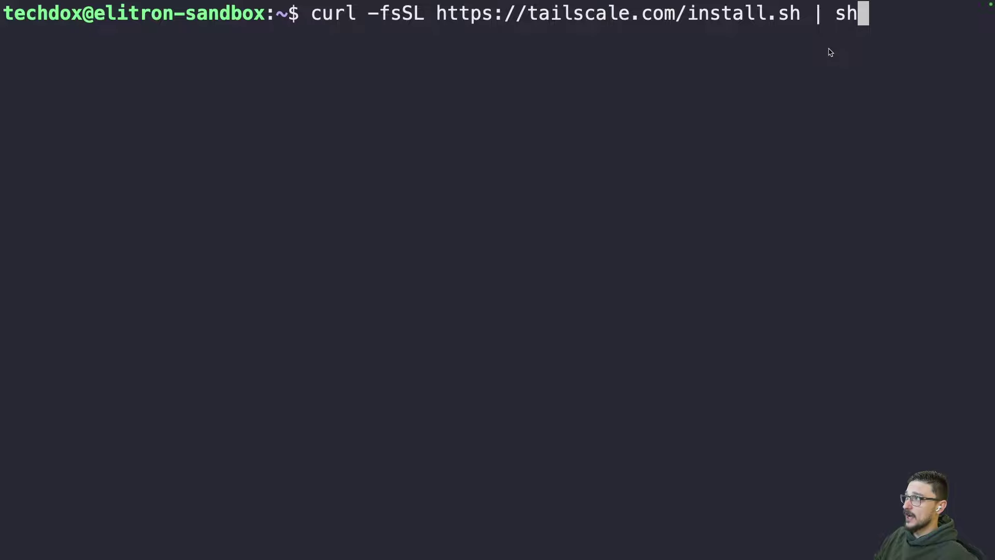
key(Return)
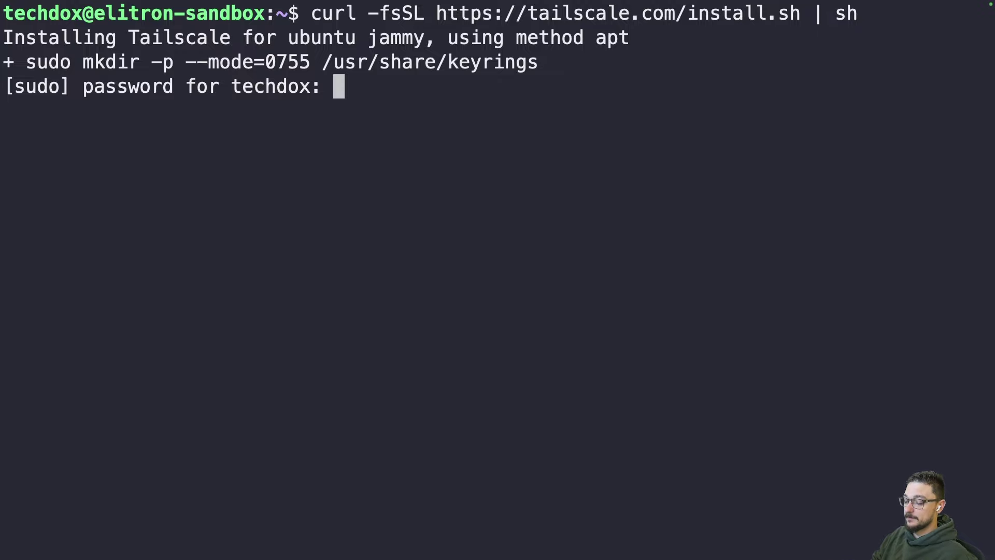
key(Return)
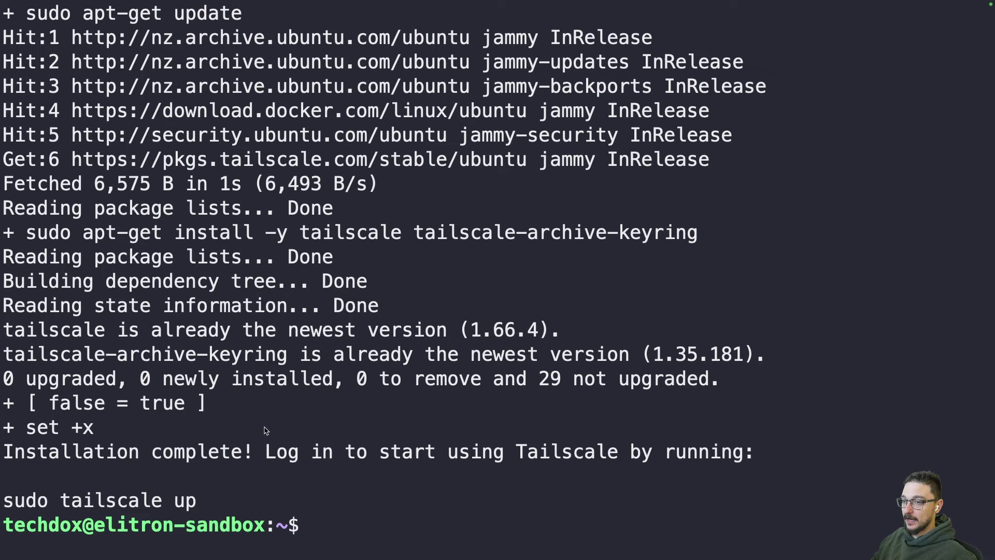
Step: Run 'sudo tailscale up' and select the authentication URL it prints
drag(6, 503, 416, 472)
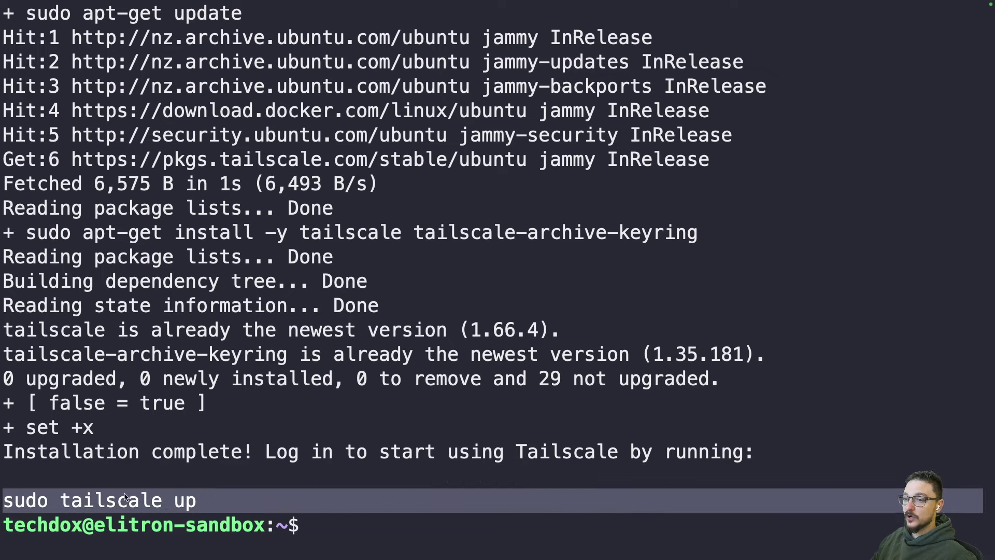
drag(196, 507, 352, 515)
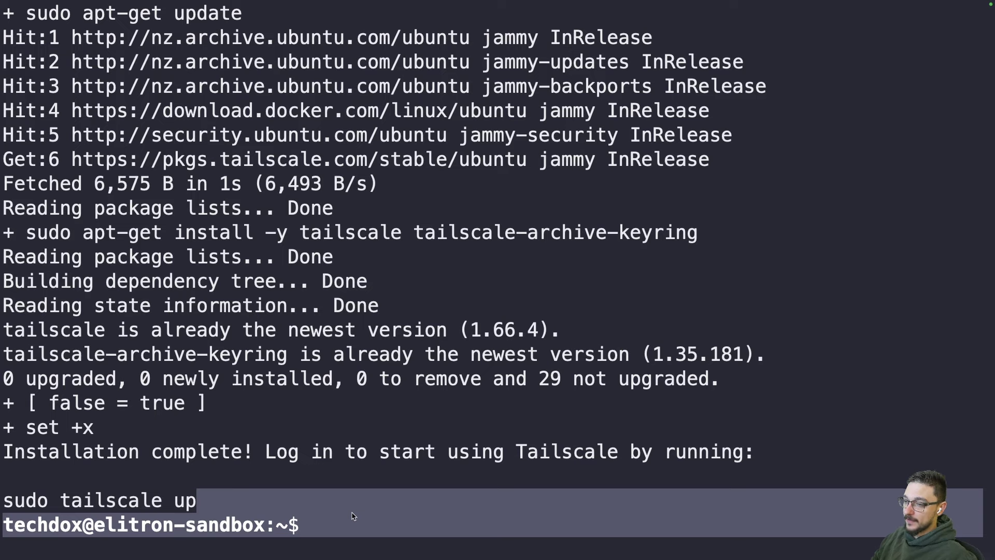
click(355, 517)
text(sudo ta)
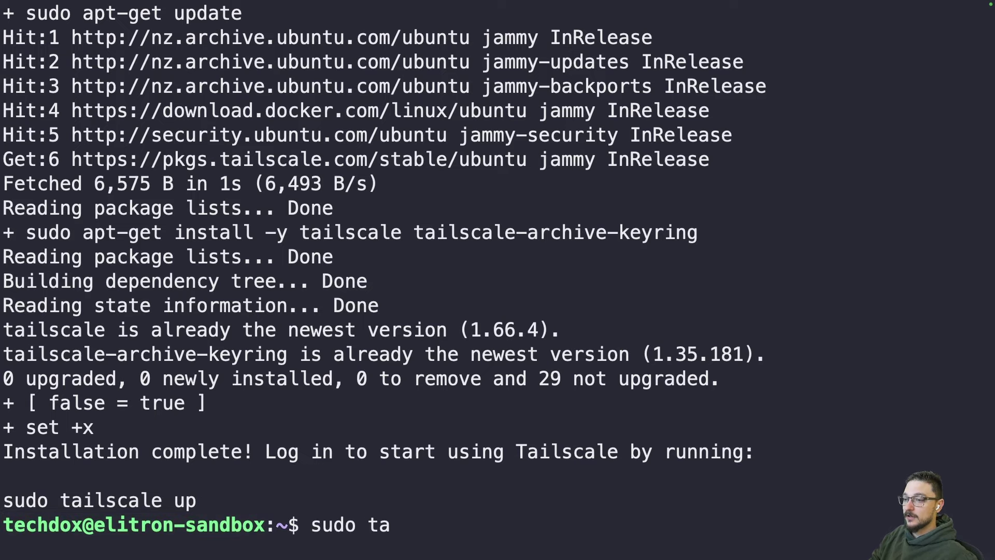
text(ilscale up)
key(Return)
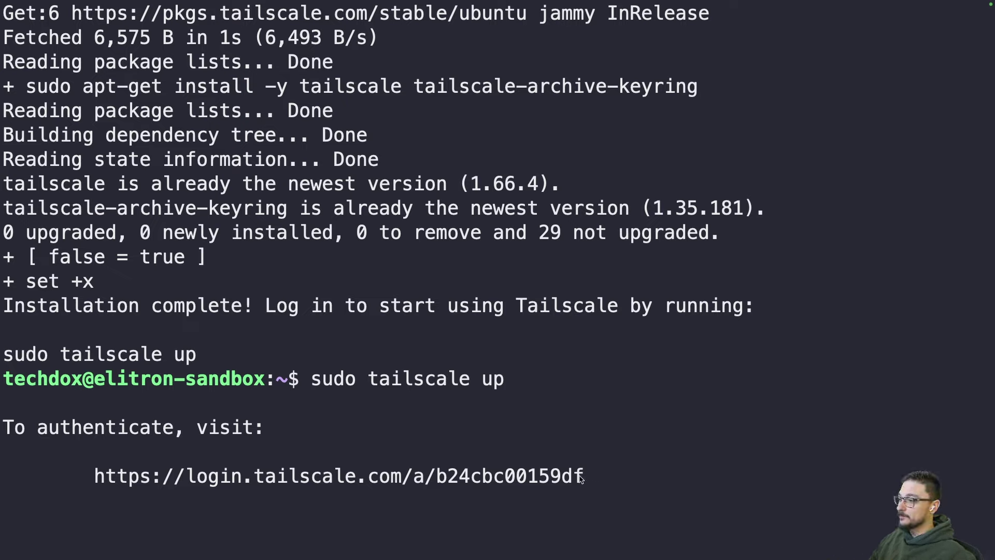
drag(583, 480, 93, 486)
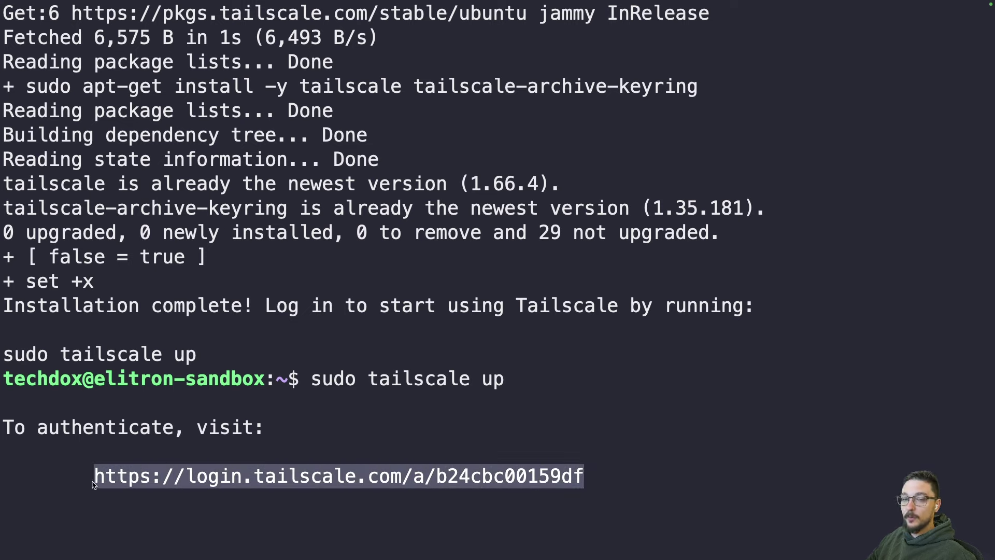
Step: Approve elitron-sandbox via the login link, then close the Add device dialog on Machines
key(super+Tab)
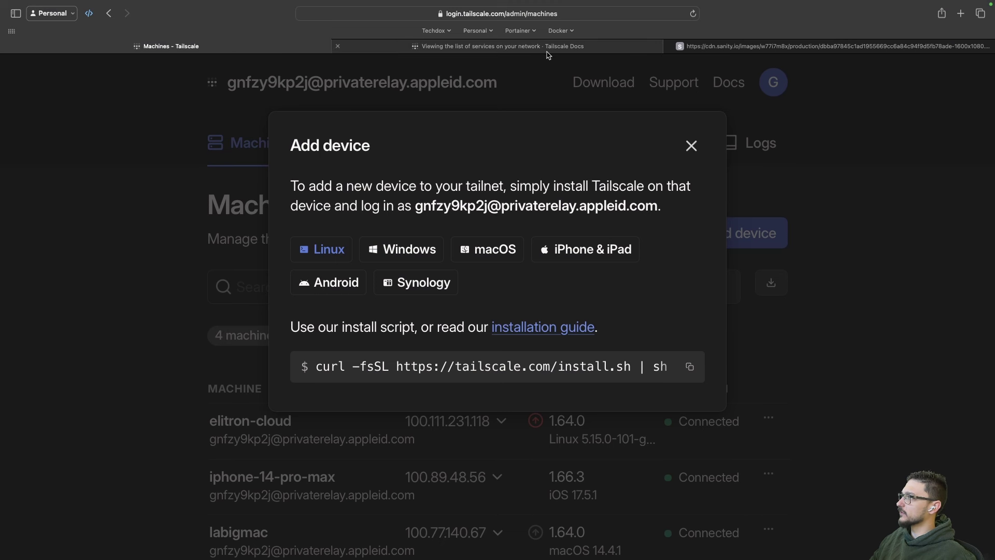
click(509, 48)
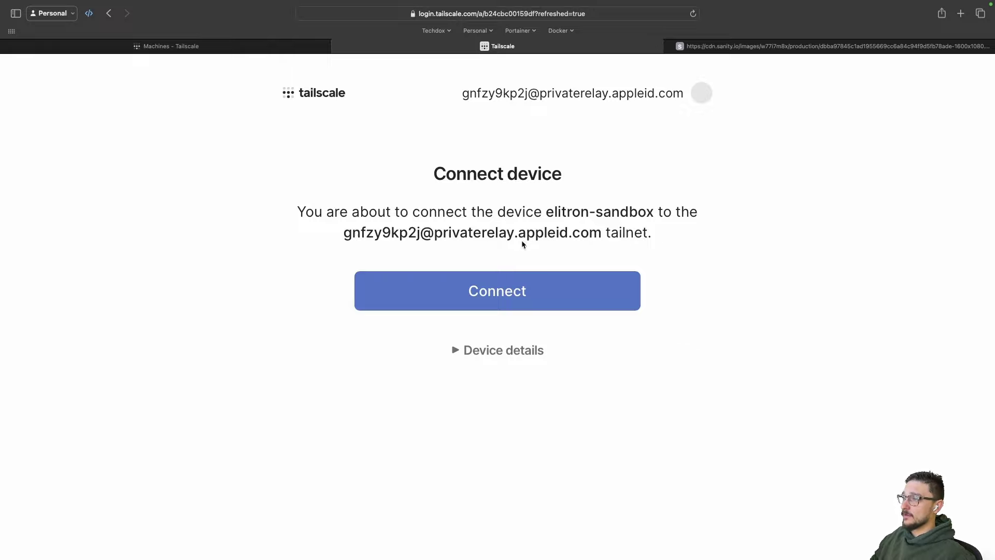
click(525, 294)
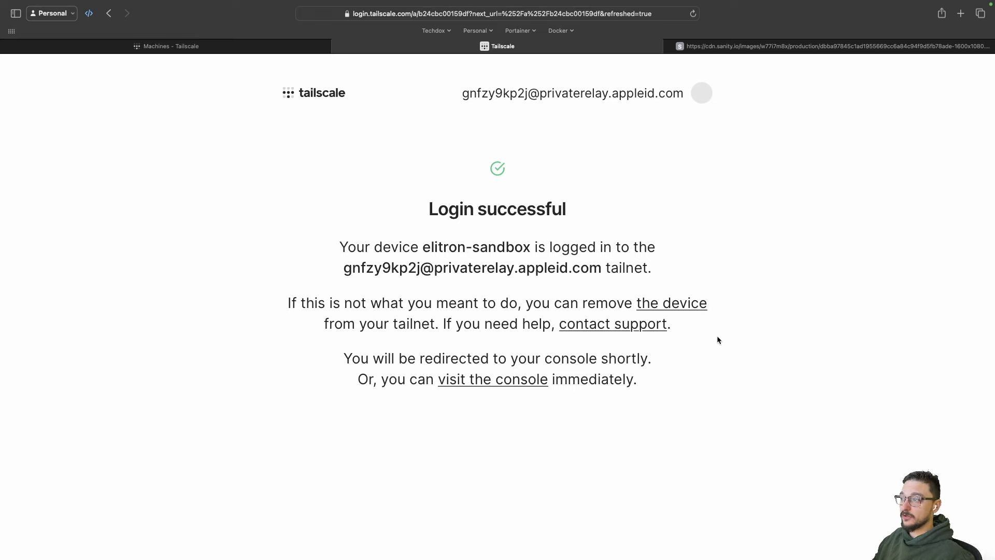
click(165, 46)
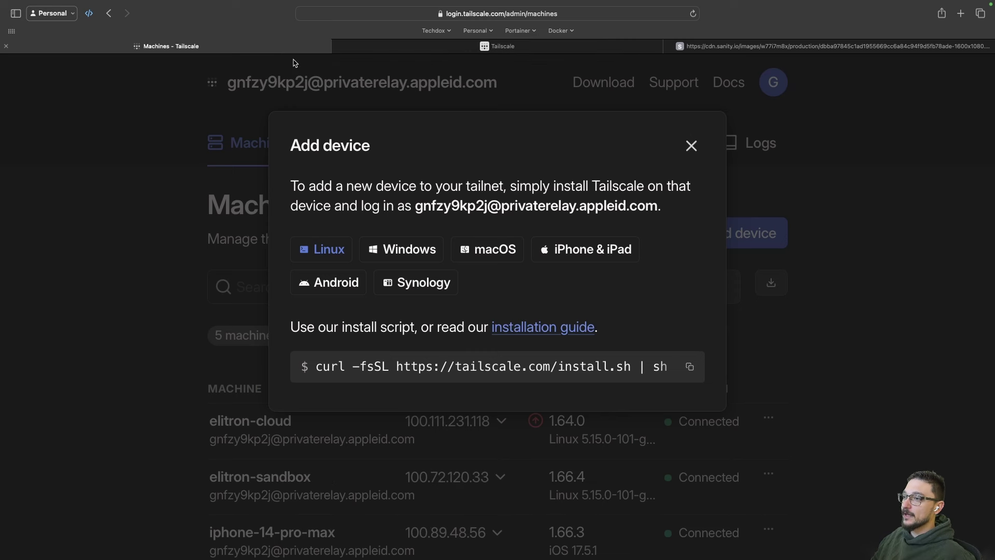
click(690, 146)
scroll(320, 323, down, 5)
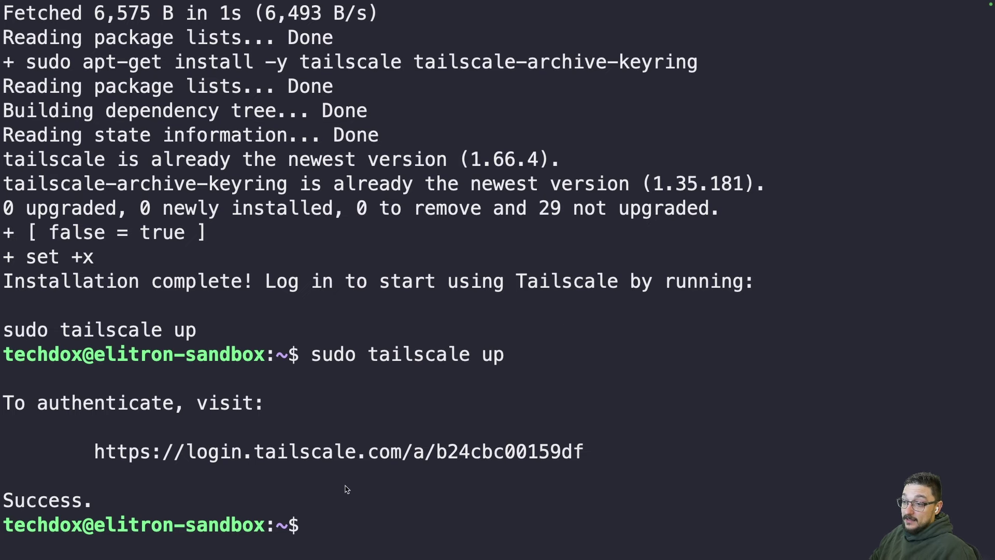
Step: Ping nebula from the sandbox and stop after two replies
text(ping bn)
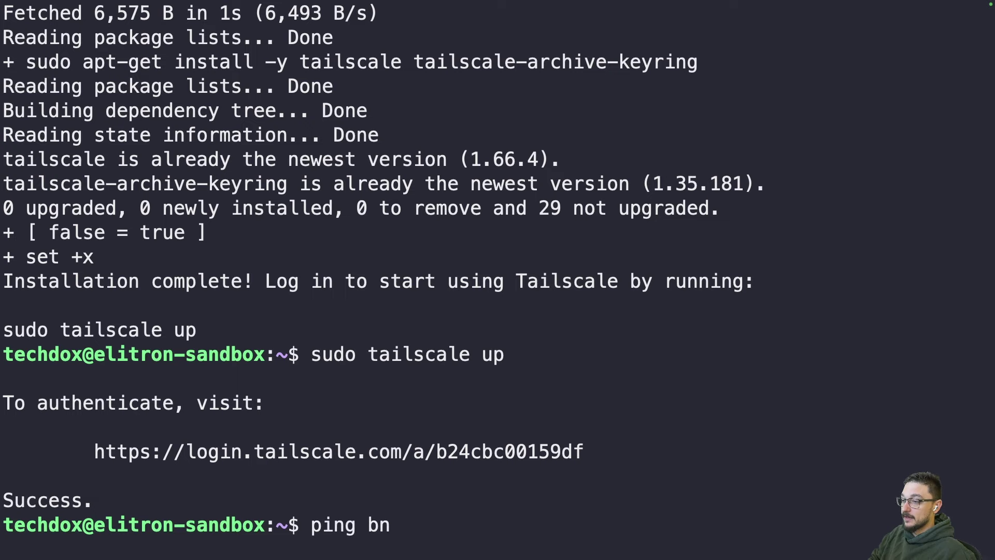
key(BackSpace)
key(BackSpace)
text(b)
key(BackSpace)
text(nebula)
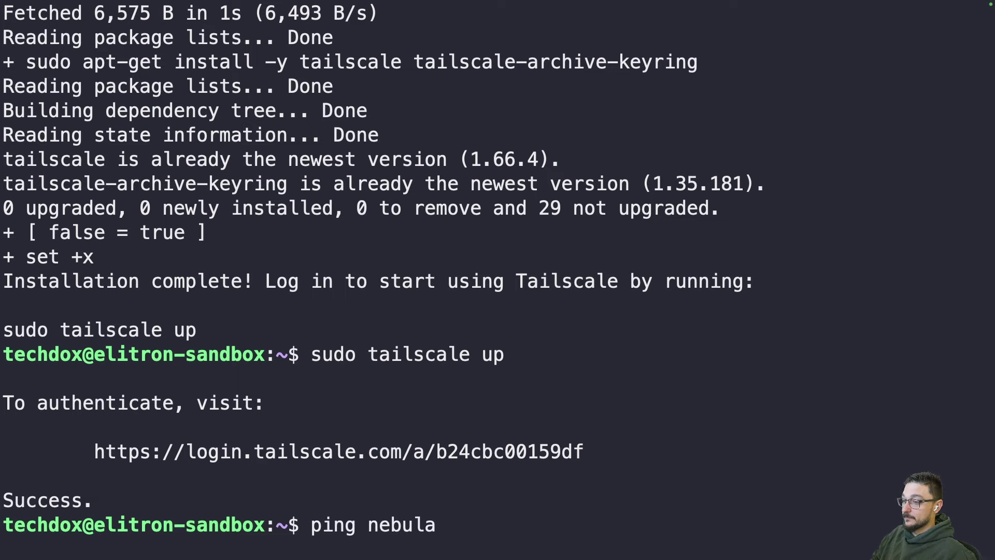
key(Return)
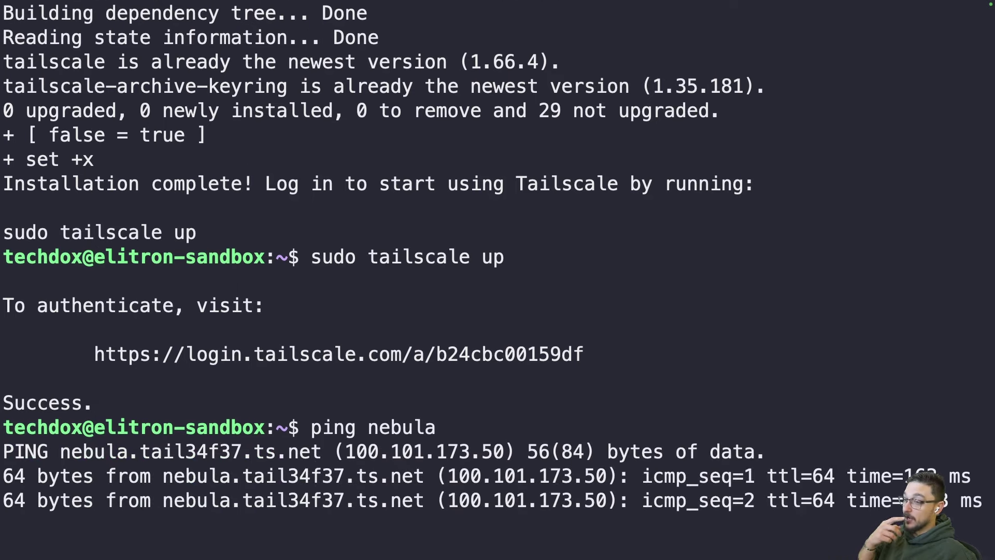
key(ctrl+c)
Step: Log out and SSH back in by the tailnet name elitron-sandbox, accepting the host key
text(exit)
key(Return)
text(ssh tec)
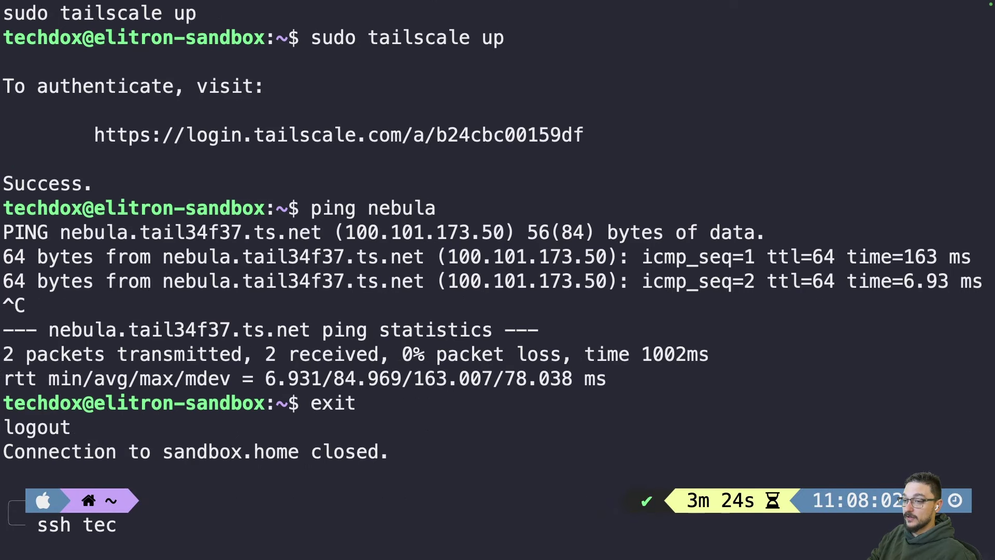
text(hdox)
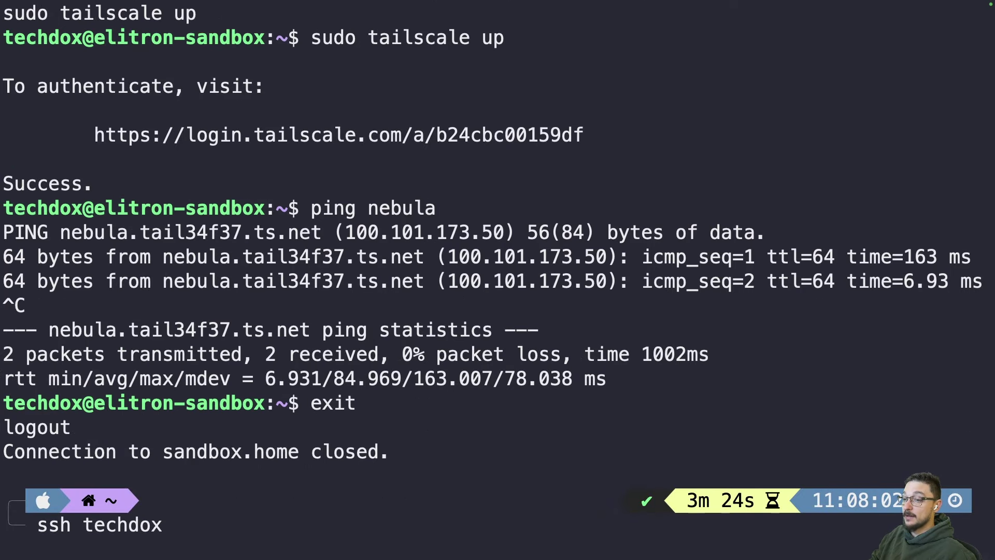
text(@)
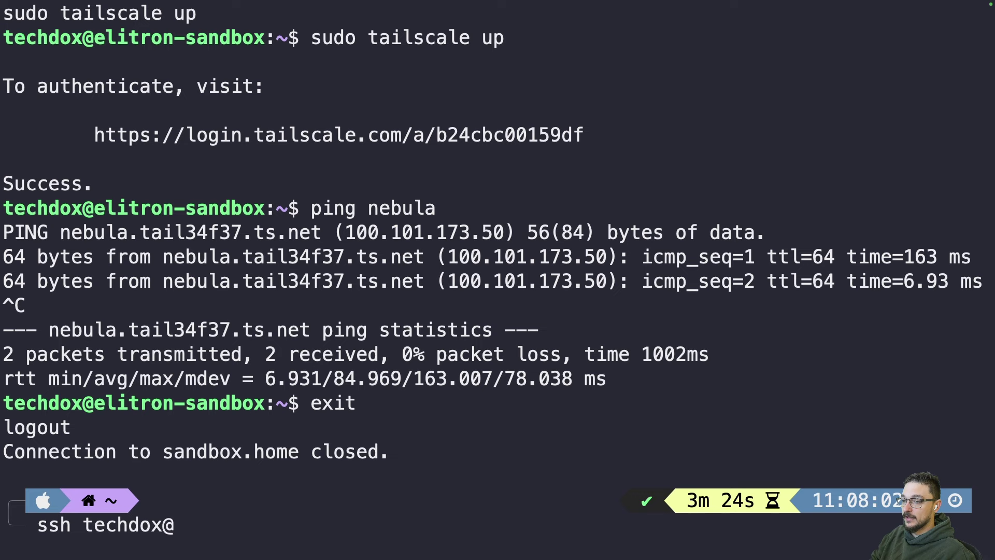
text(elitron-sandbox)
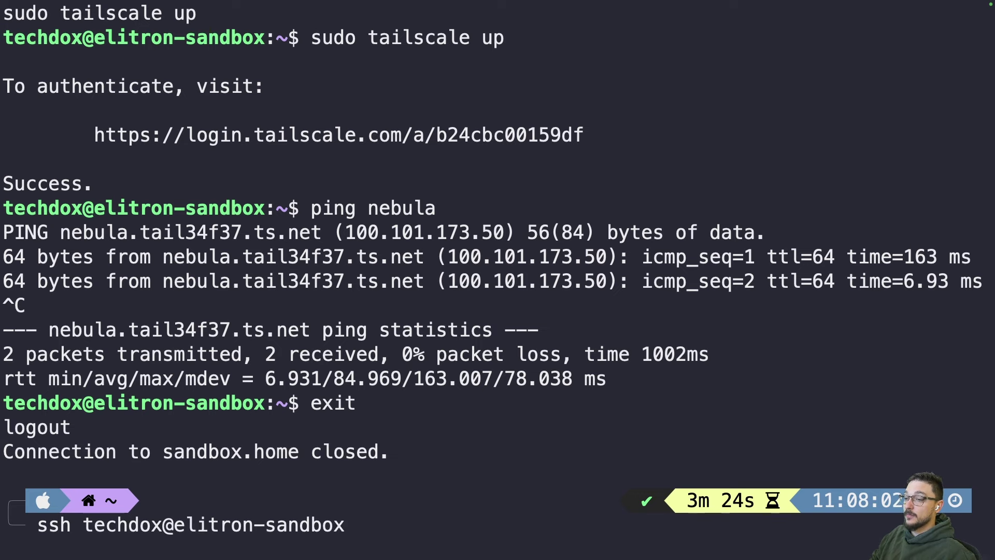
key(Return)
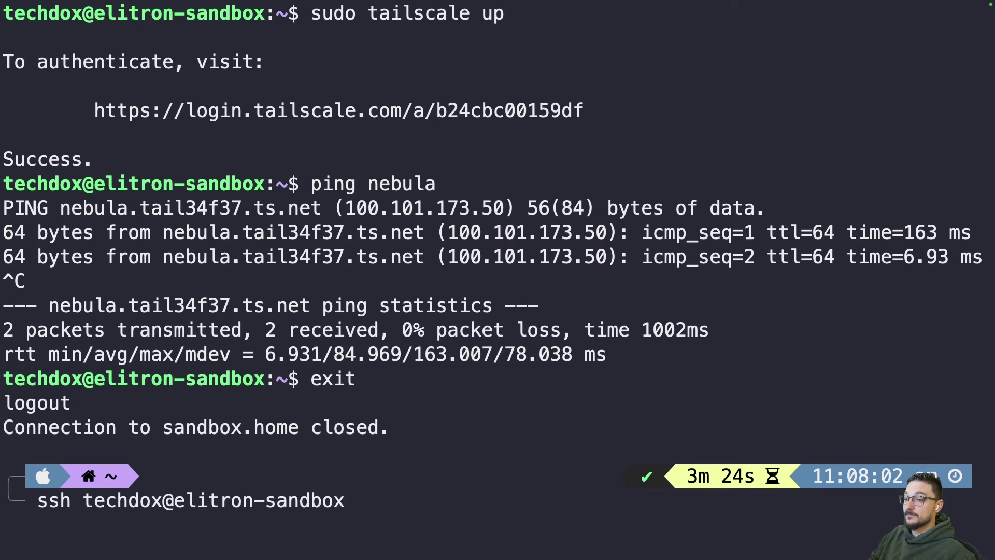
text(yes)
key(Return)
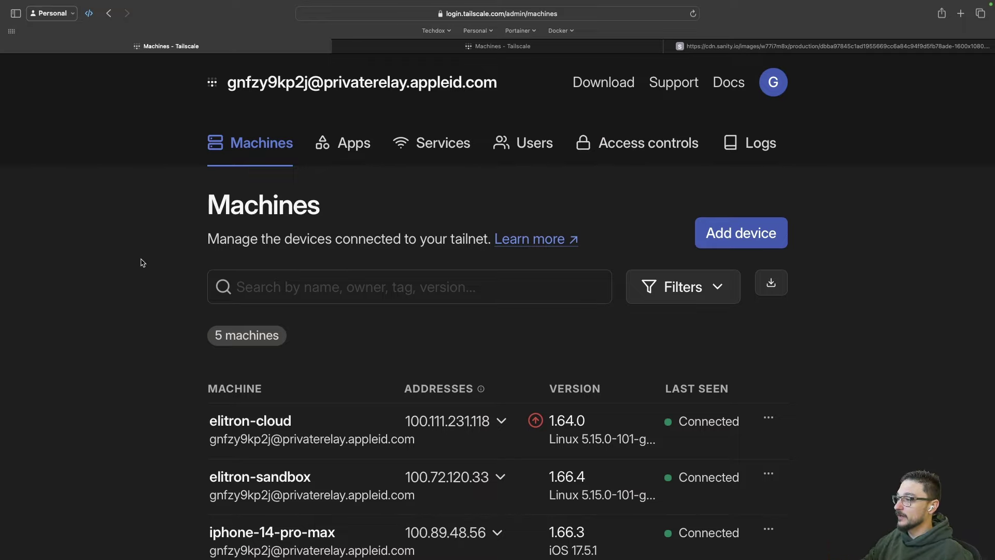
Step: Open nebula's Edit ACL tags dialog, find no tags defined, and close it unsaved
scroll(405, 342, down, 3)
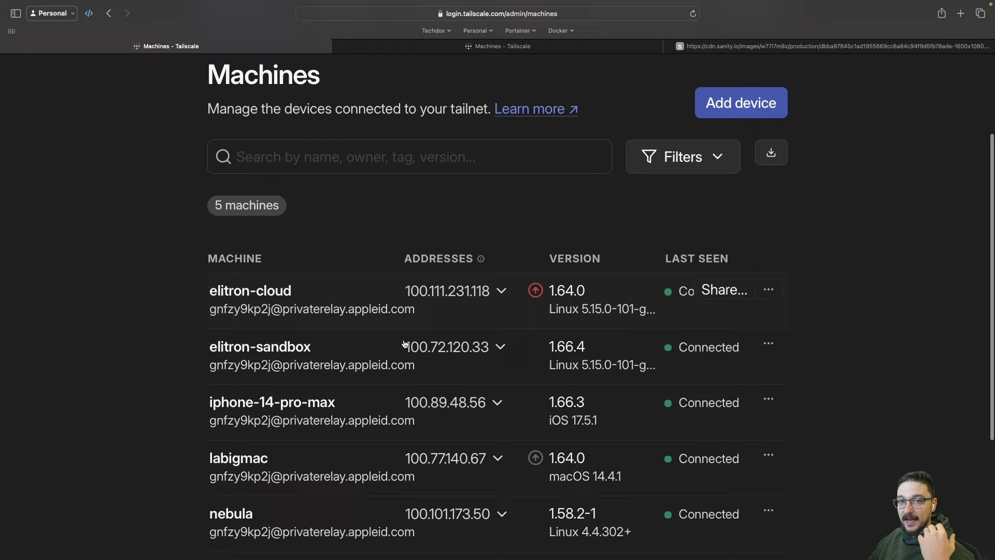
scroll(407, 345, down, 2)
click(772, 420)
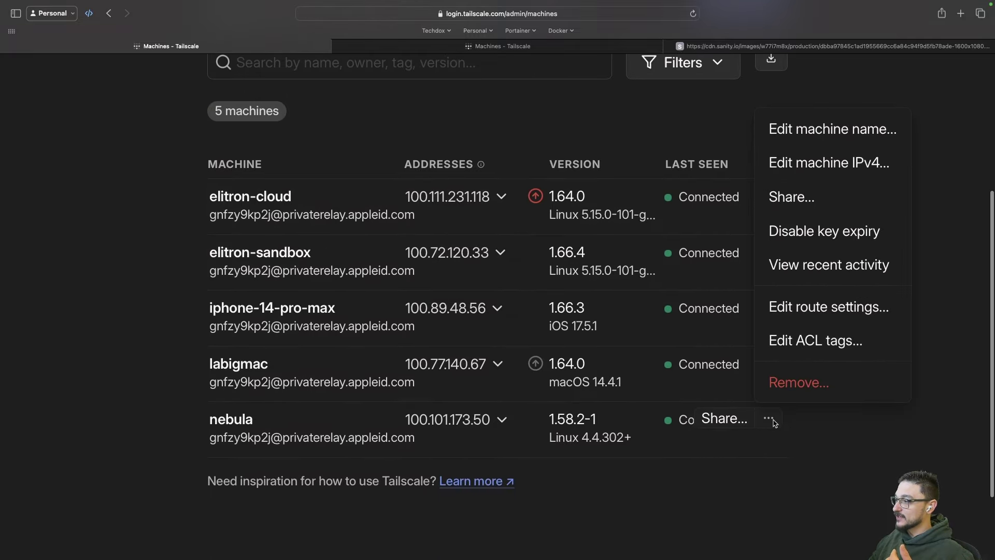
click(799, 342)
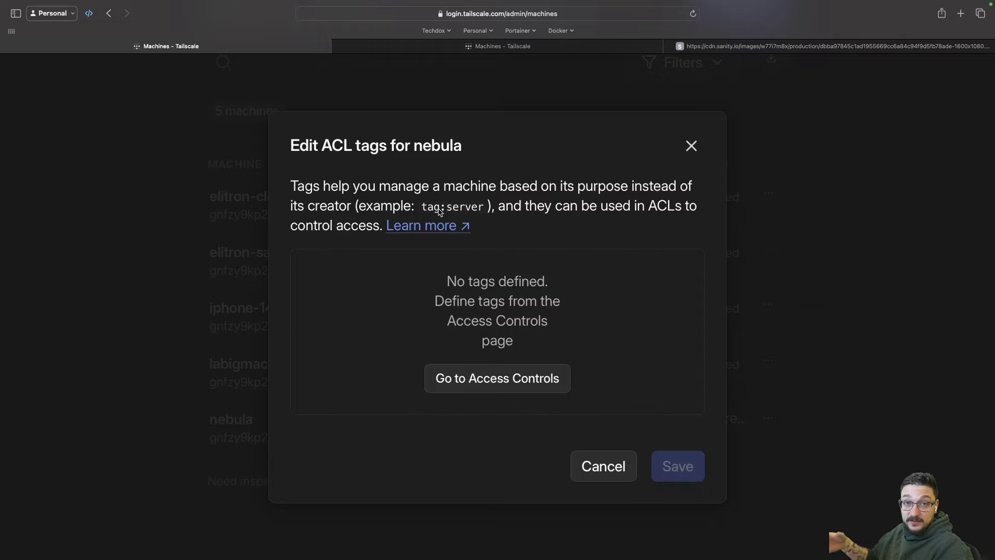
click(690, 146)
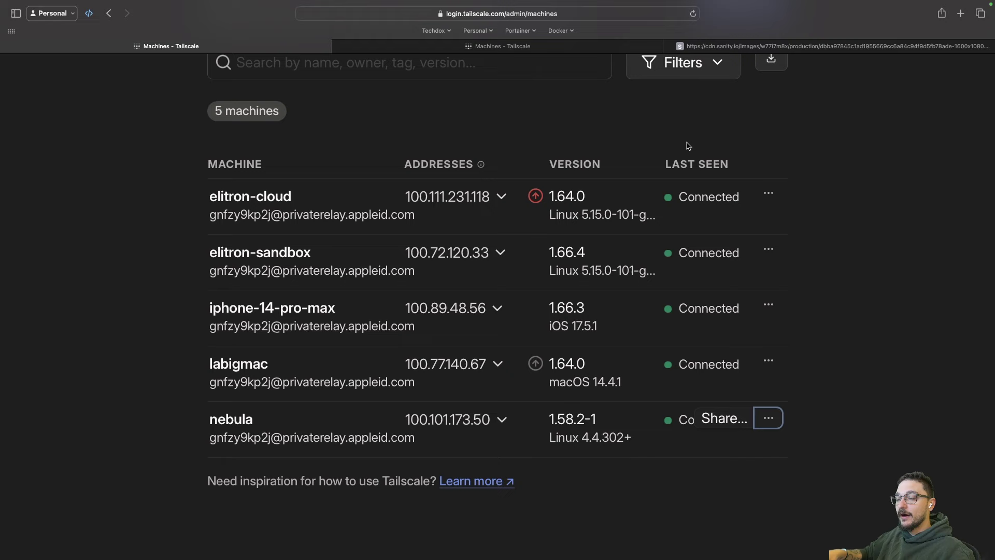
scroll(689, 146, up, 5)
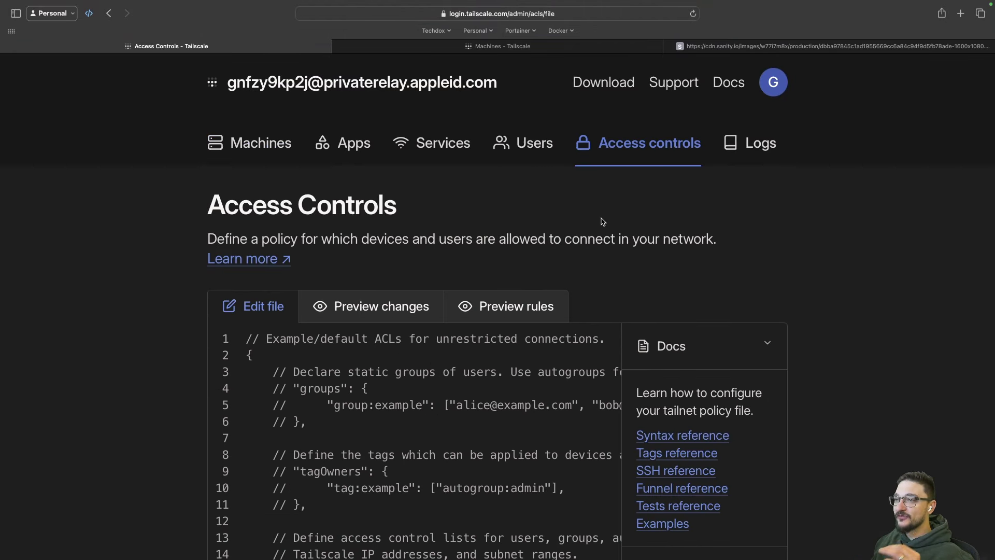
Step: Scroll through the default ACL policy file, then switch to the Headscale docs tab
scroll(603, 221, down, 1)
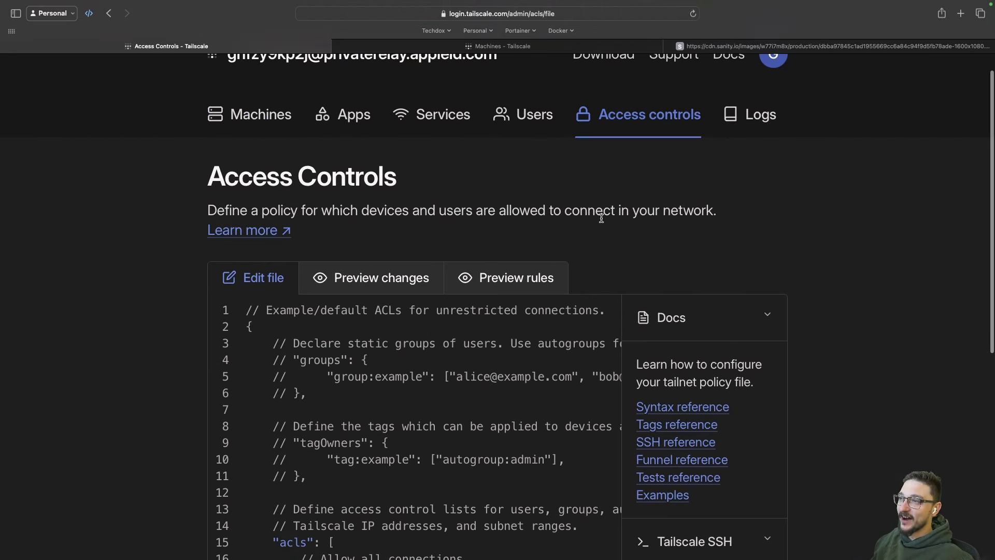
scroll(163, 333, down, 2)
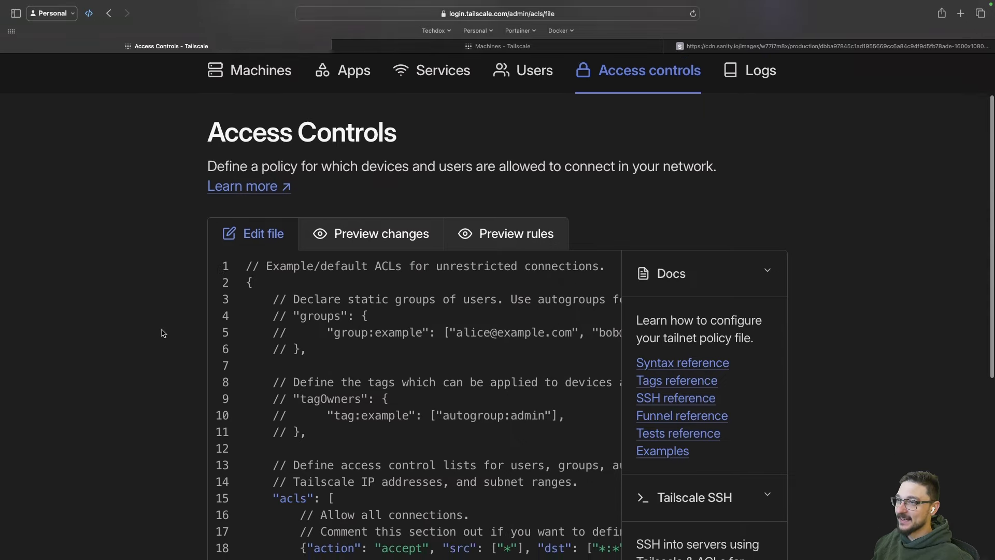
scroll(455, 361, down, 5)
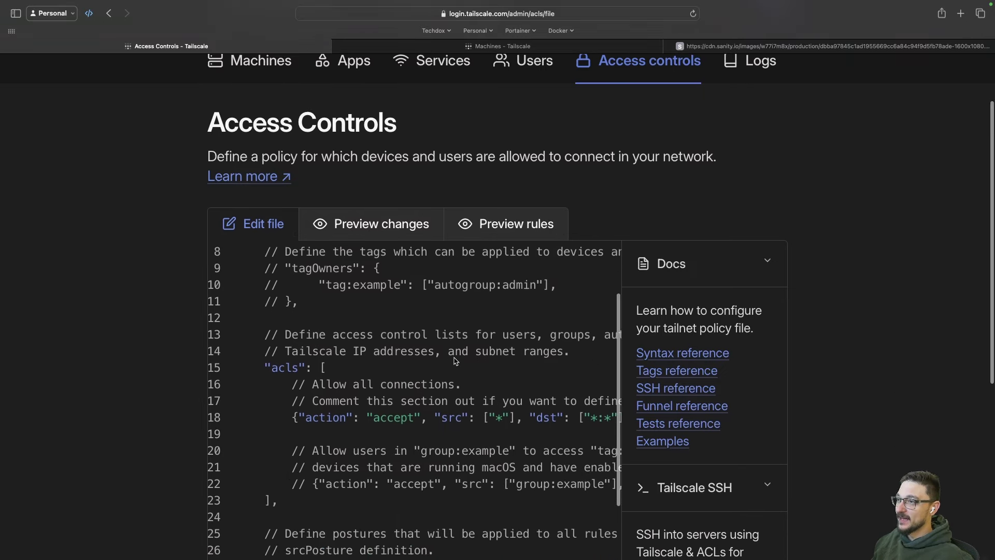
scroll(455, 362, up, 5)
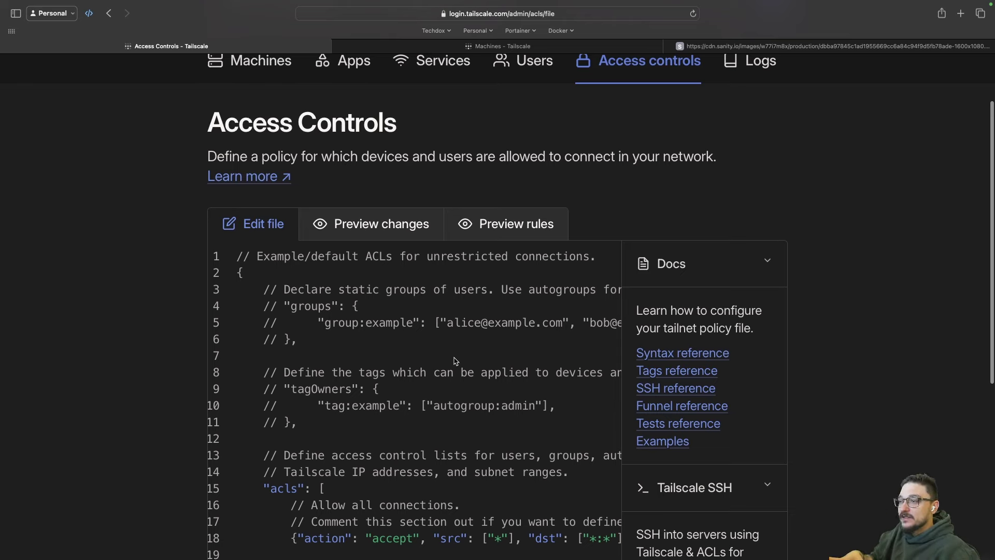
key(ctrl+Tab)
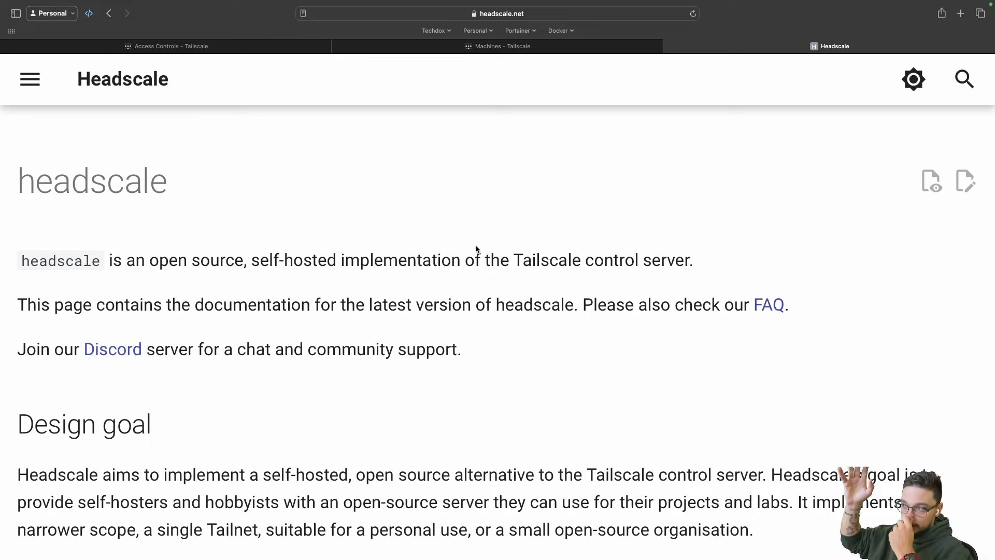
drag(513, 260, 605, 260)
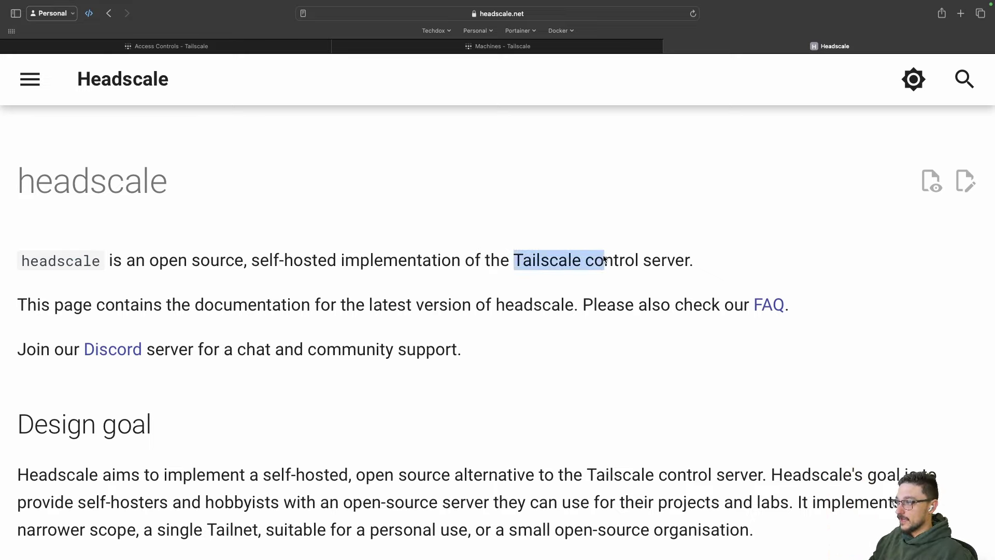
triple_click(604, 259)
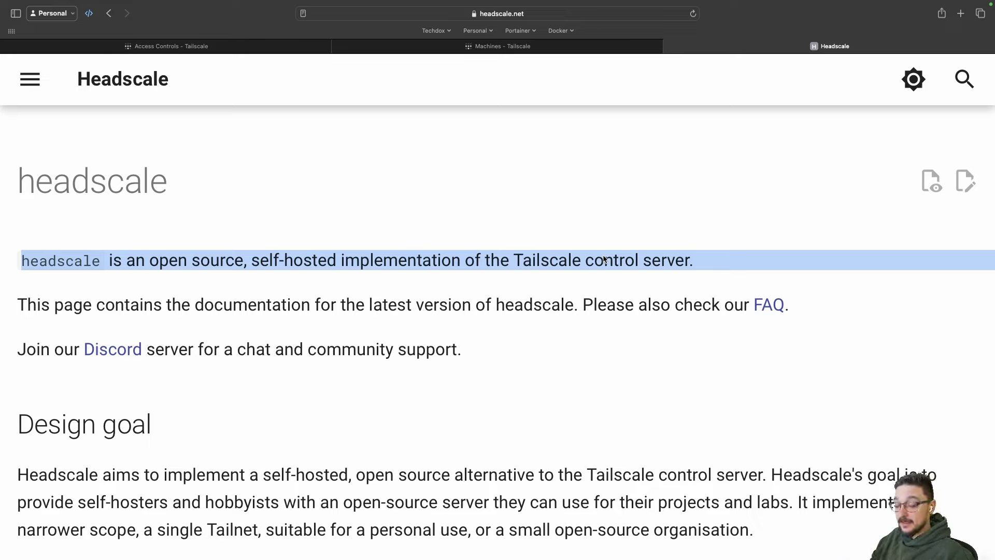
click(464, 232)
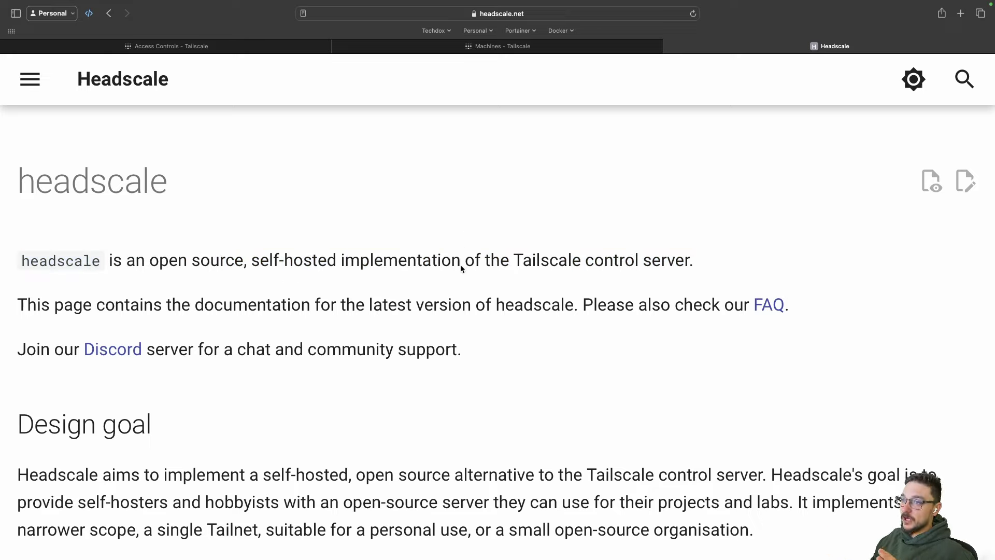